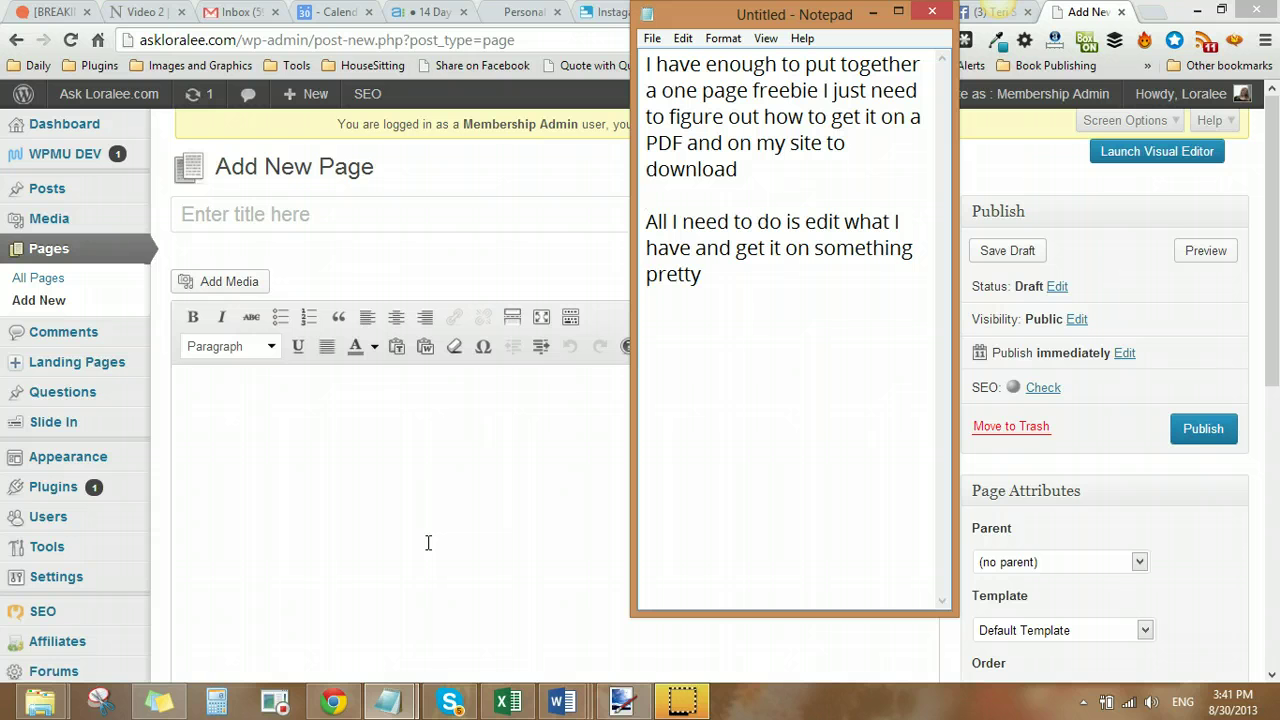
# - Add the lines "One page on website" and "dropbox" below the existing text in the Notepad note
pyautogui.click(724, 272)
pyautogui.press('Return')
pyautogui.press('Return')
pyautogui.write('One page on website')
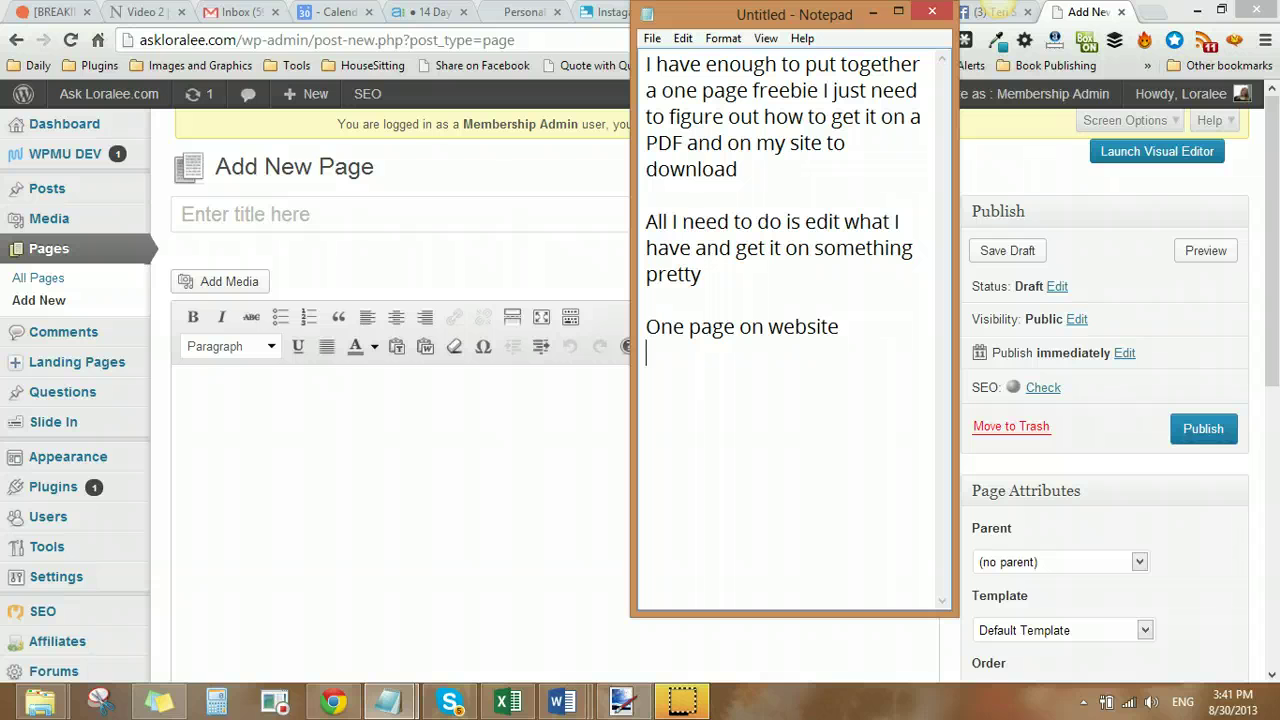
pyautogui.press('Return')
pyautogui.write('dropbox 9')
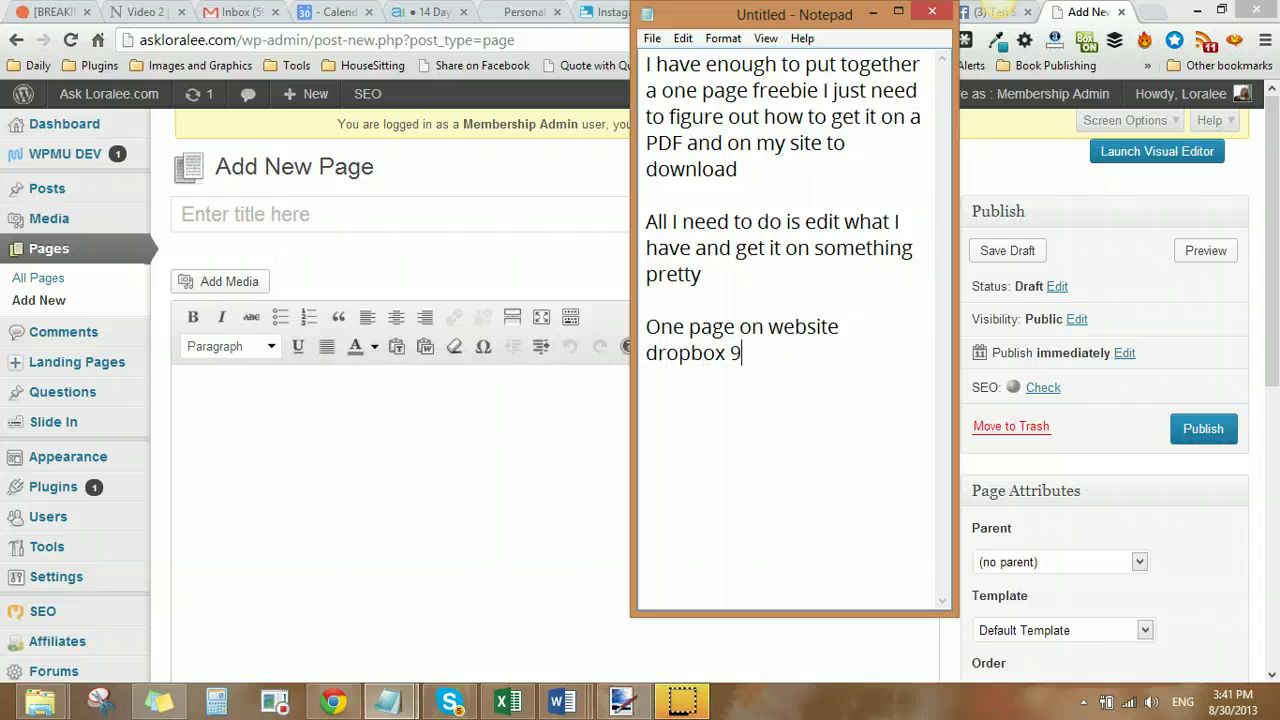
pyautogui.press('BackSpace')
# - Add the line "Edit doc (word, open office, google)" to the note
pyautogui.write('Edit doc')
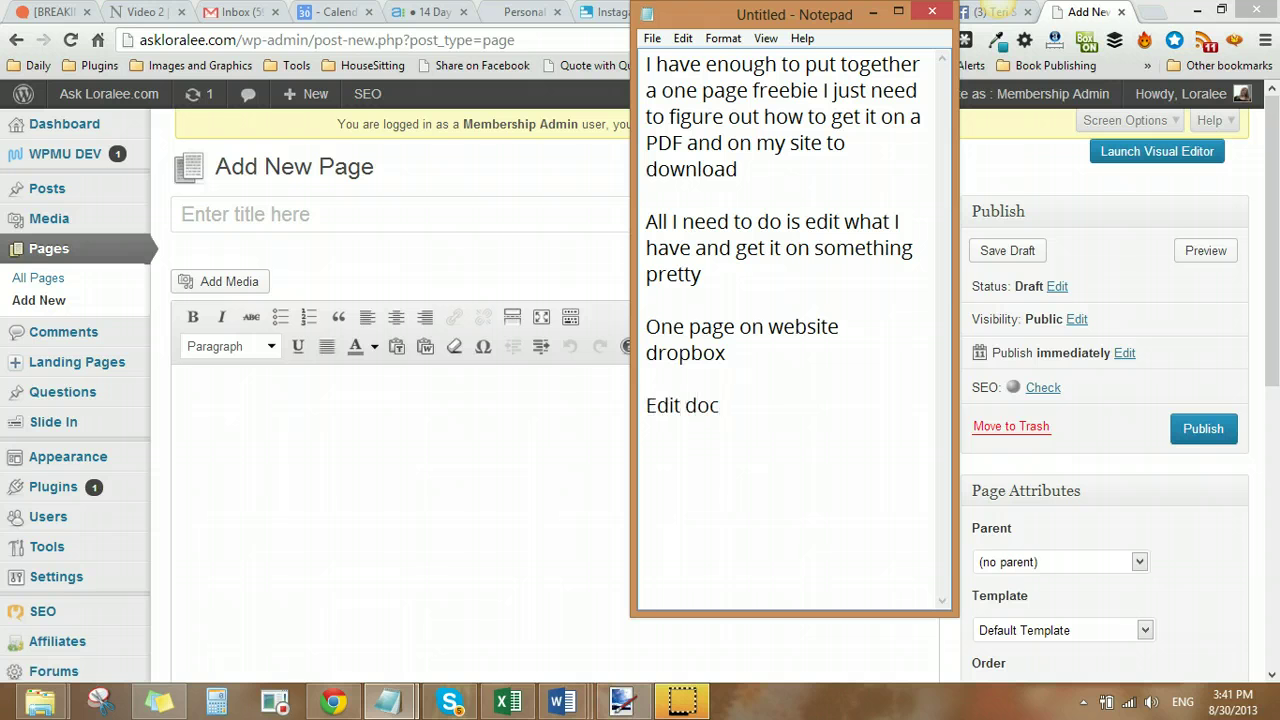
pyautogui.write(' (word, open o')
pyautogui.press('BackSpace')
pyautogui.press('BackSpace')
pyautogui.write('of')
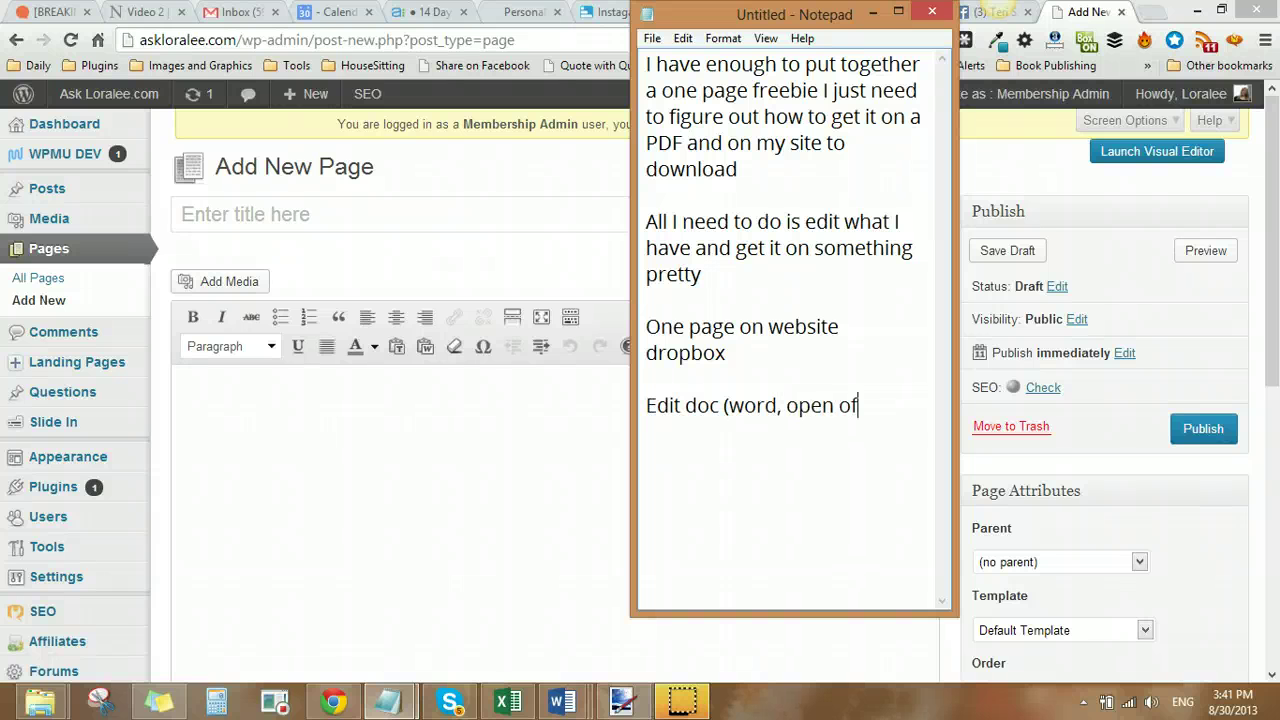
pyautogui.write('fice, google)')
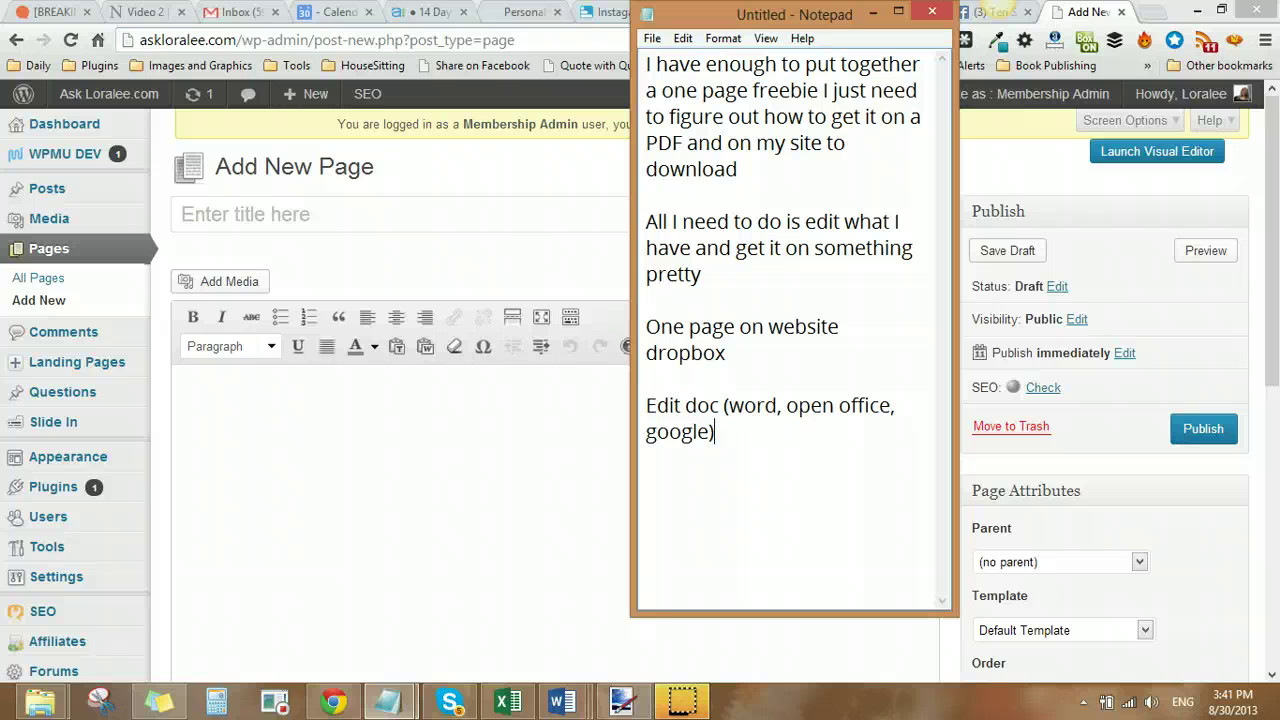
# - Add the lines "Save as PDF / Export as PDF" and "Print to PDF" in quotation marks to the end of the note
pyautogui.press('Return')
pyautogui.press('Return')
pyautogui.write('Save as PDF ')
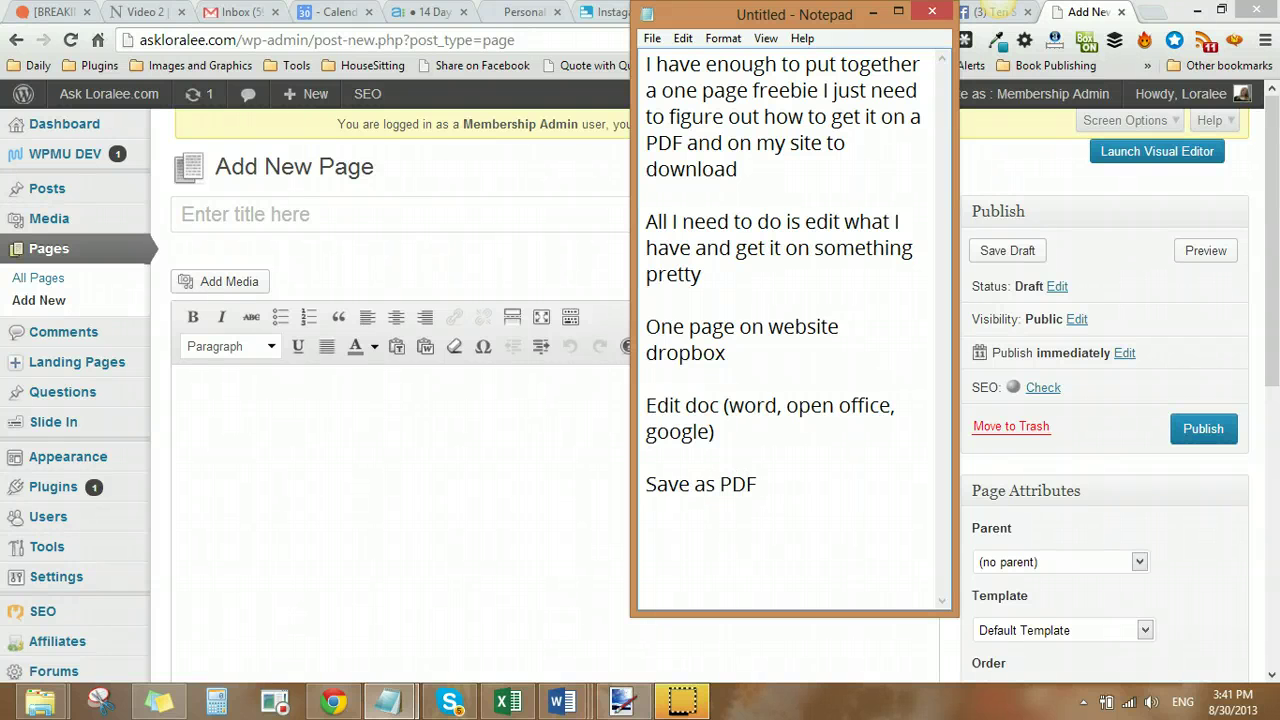
pyautogui.write('/ Export as PDT')
pyautogui.press('BackSpace')
pyautogui.write('F')
pyautogui.press('Return')
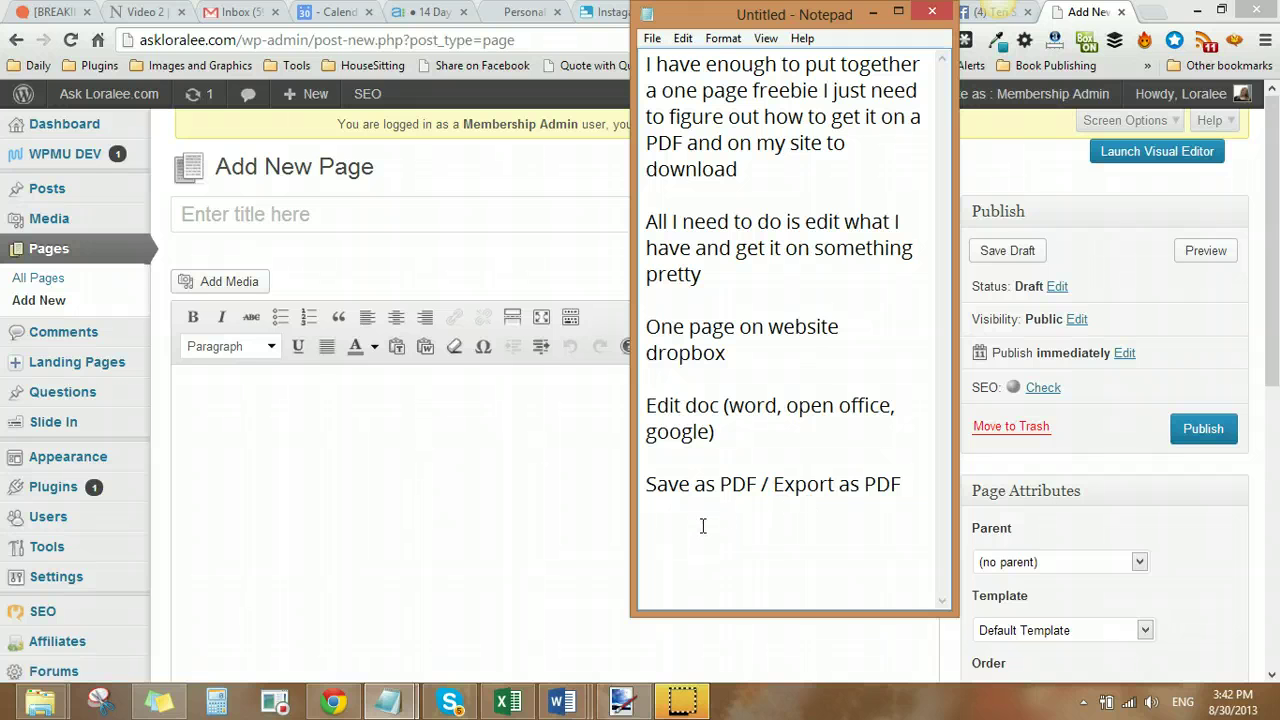
pyautogui.write('"Print to PDF"')
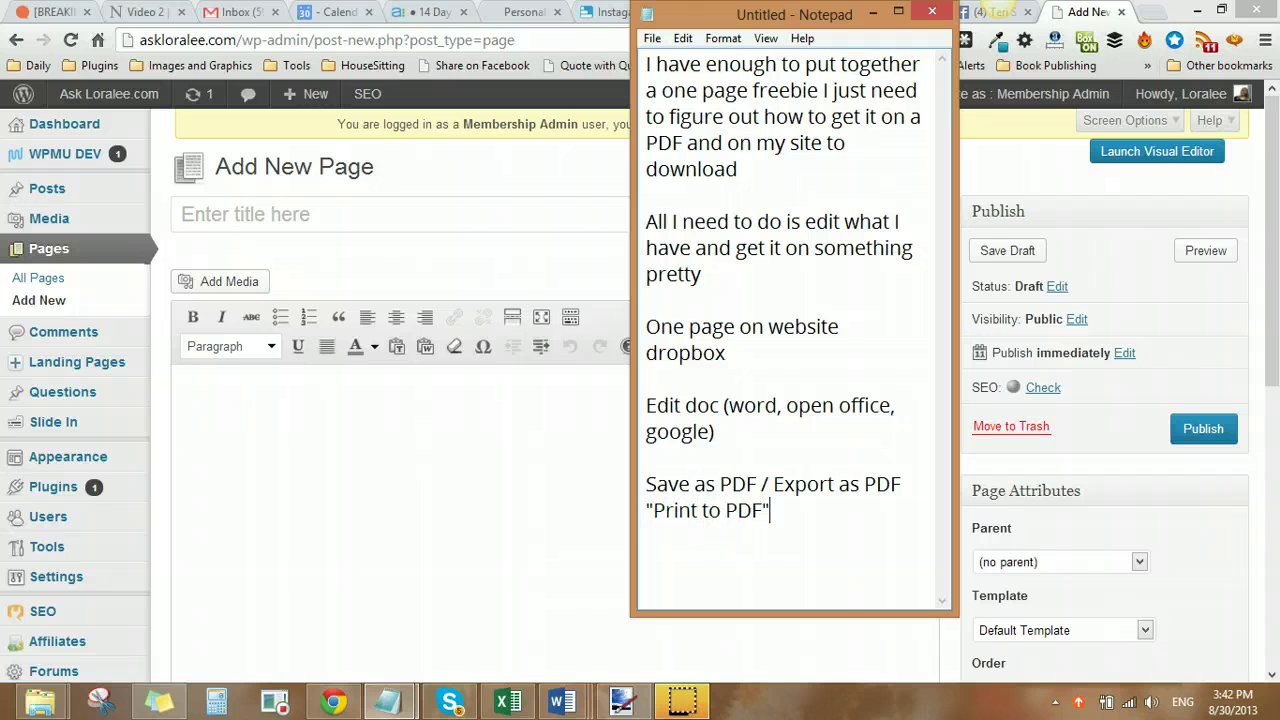
pyautogui.press('Return')
pyautogui.press('Return')
# - Open the bookmarked eBook Cover Creator site in a new Chrome tab
pyautogui.click(1150, 11)
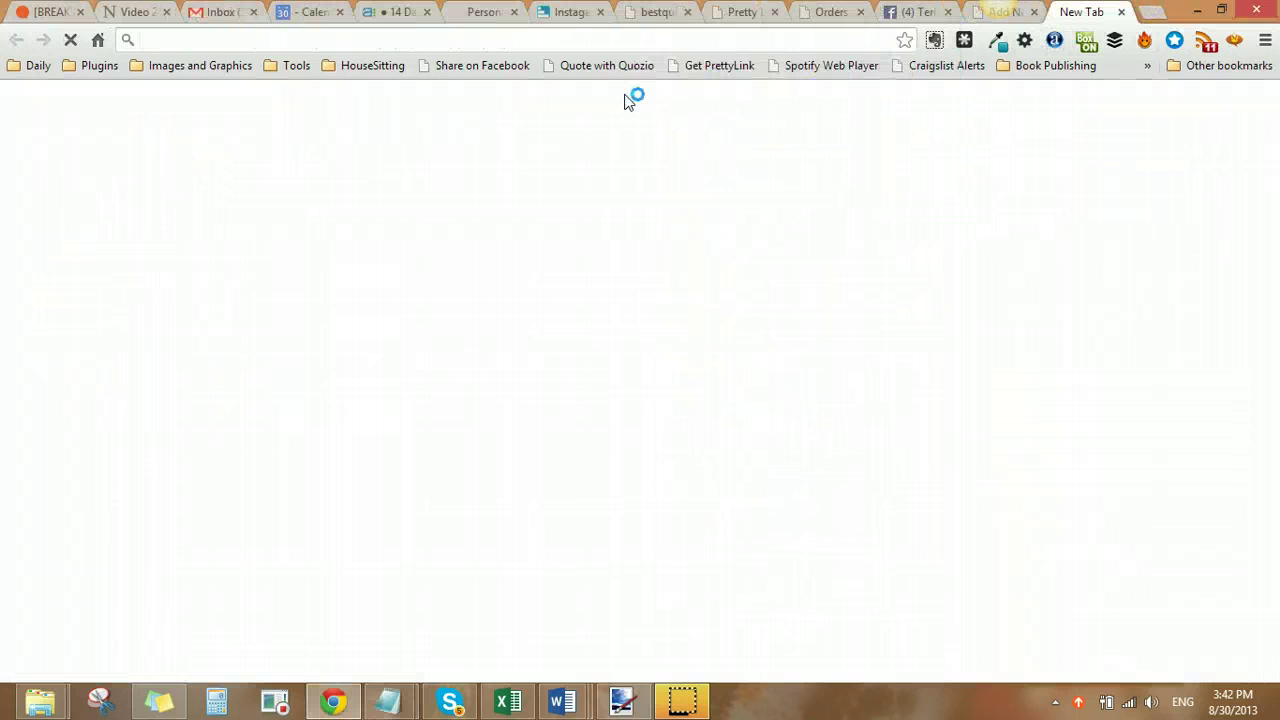
pyautogui.click(218, 70)
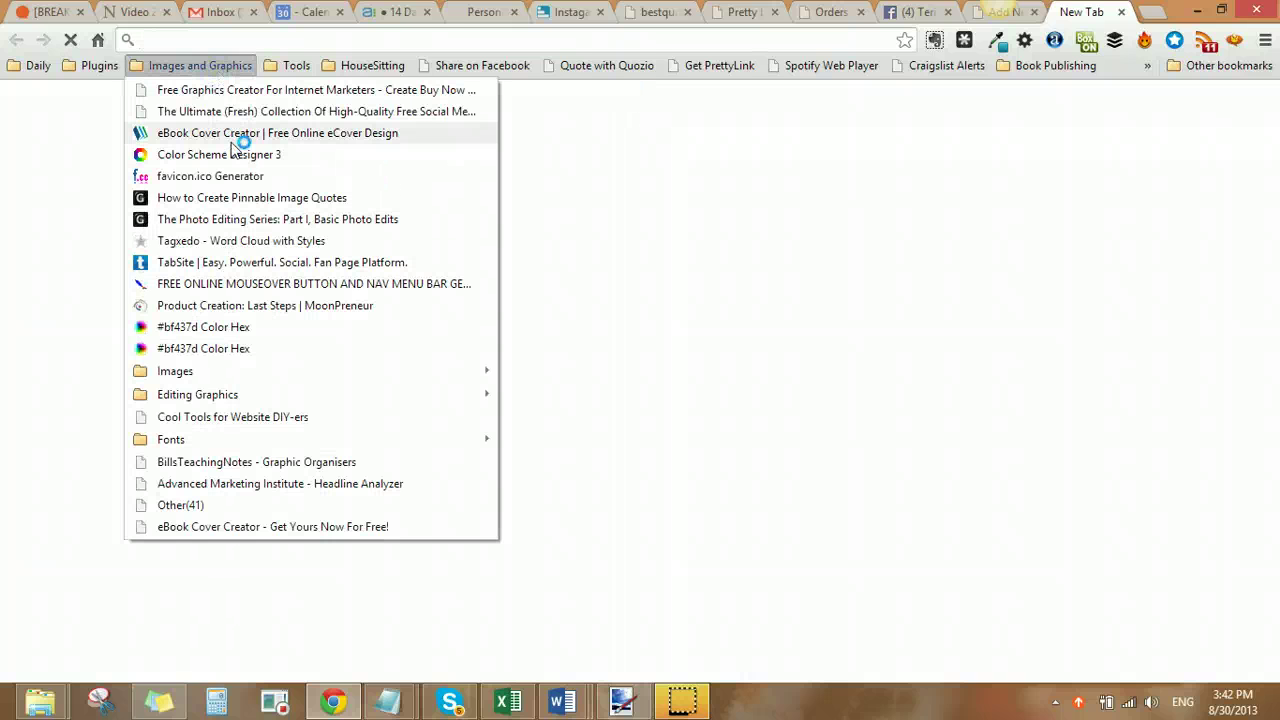
pyautogui.click(231, 132)
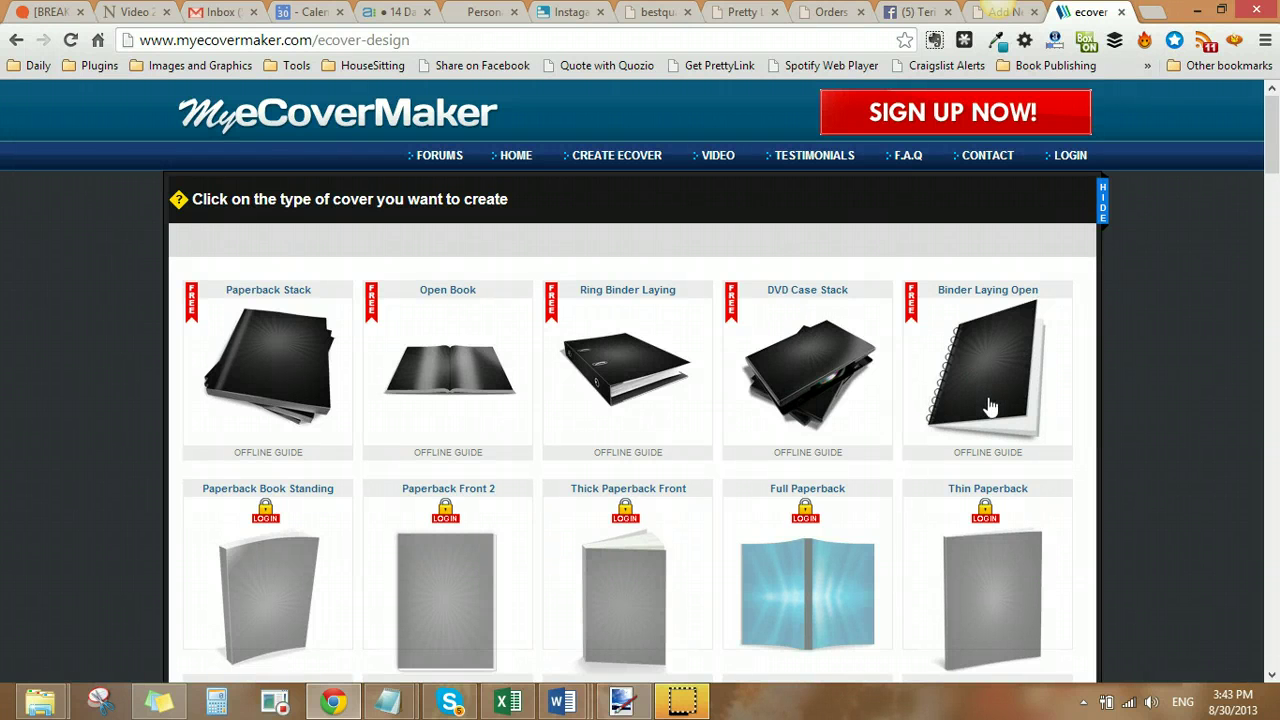
# - Return to the new WordPress page and title it "biz training club thanks"
pyautogui.click(985, 12)
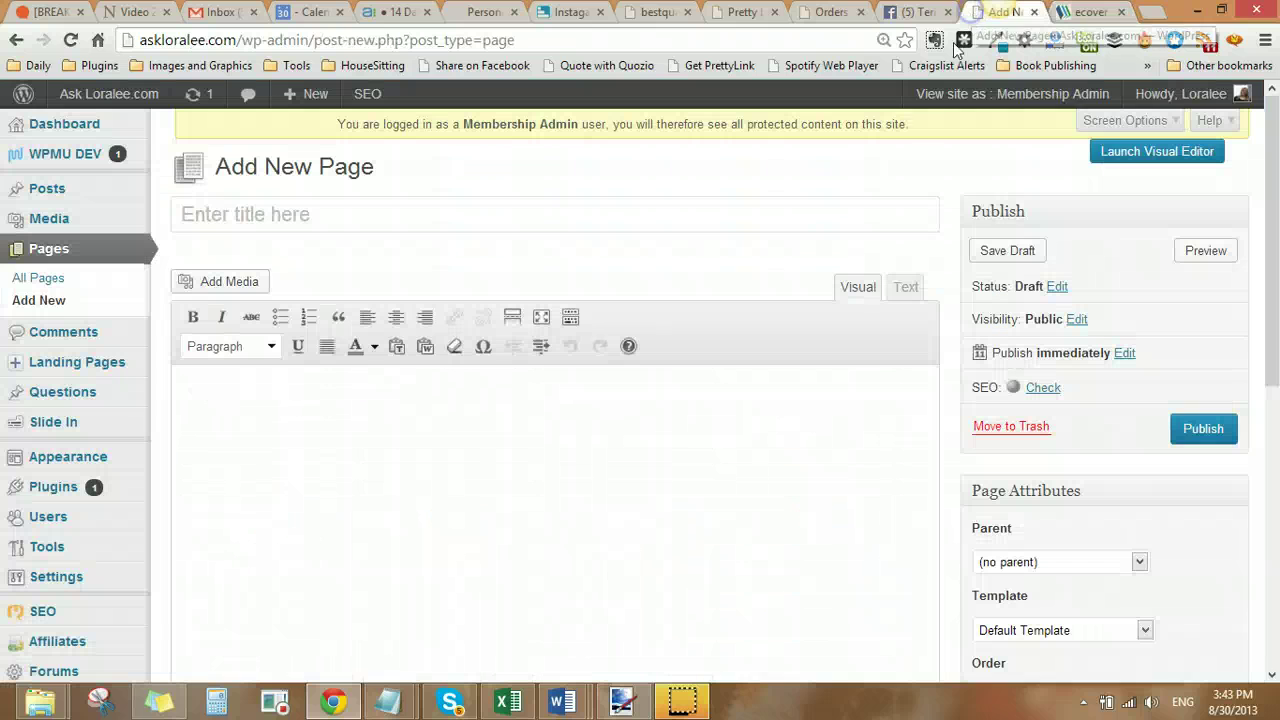
pyautogui.click(597, 213)
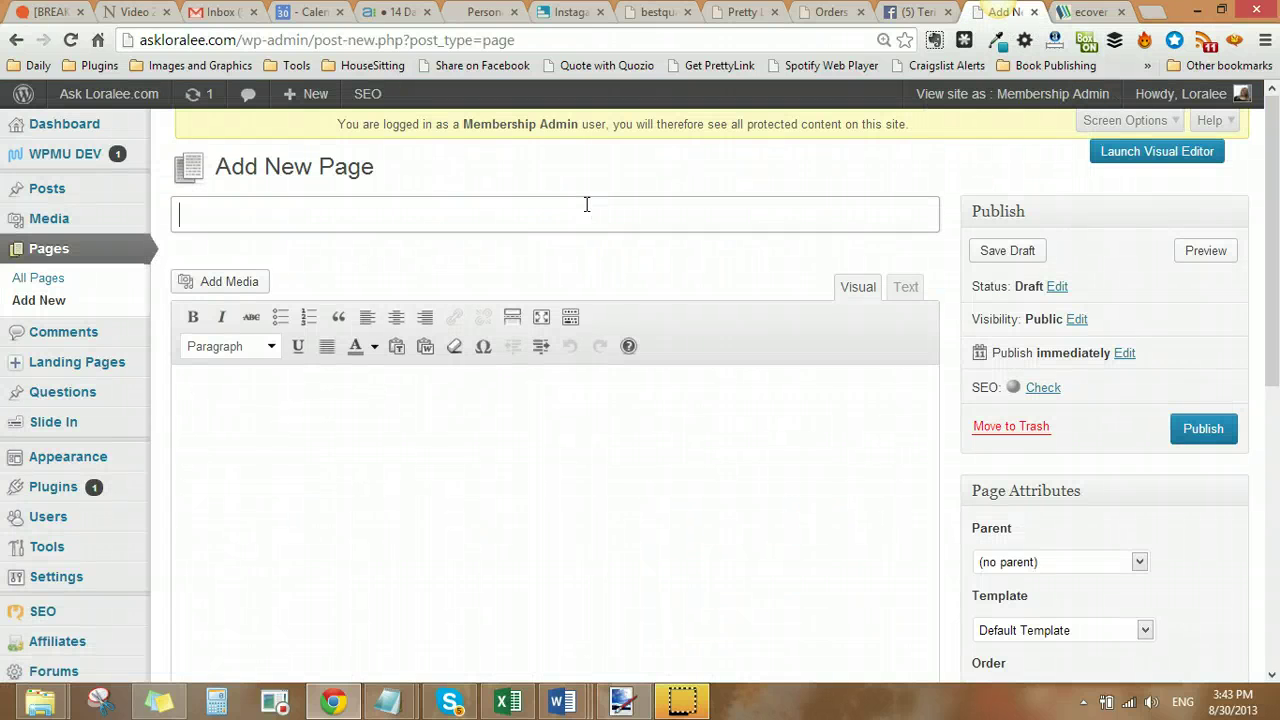
pyautogui.write('b')
pyautogui.write('iz')
pyautogui.write(' cra')
pyautogui.press('BackSpace')
pyautogui.press('BackSpace')
pyautogui.press('BackSpace')
pyautogui.write('training clu')
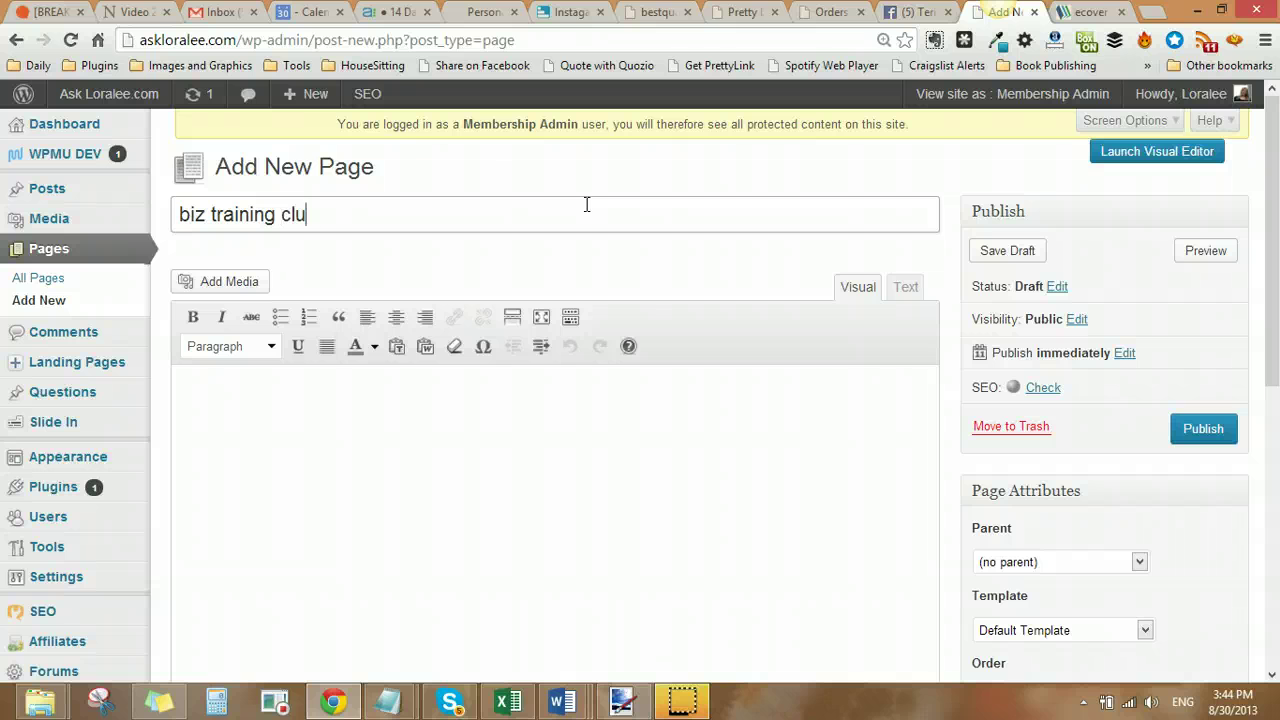
pyautogui.write('b thanks')
pyautogui.press('Tab')
pyautogui.click(394, 221)
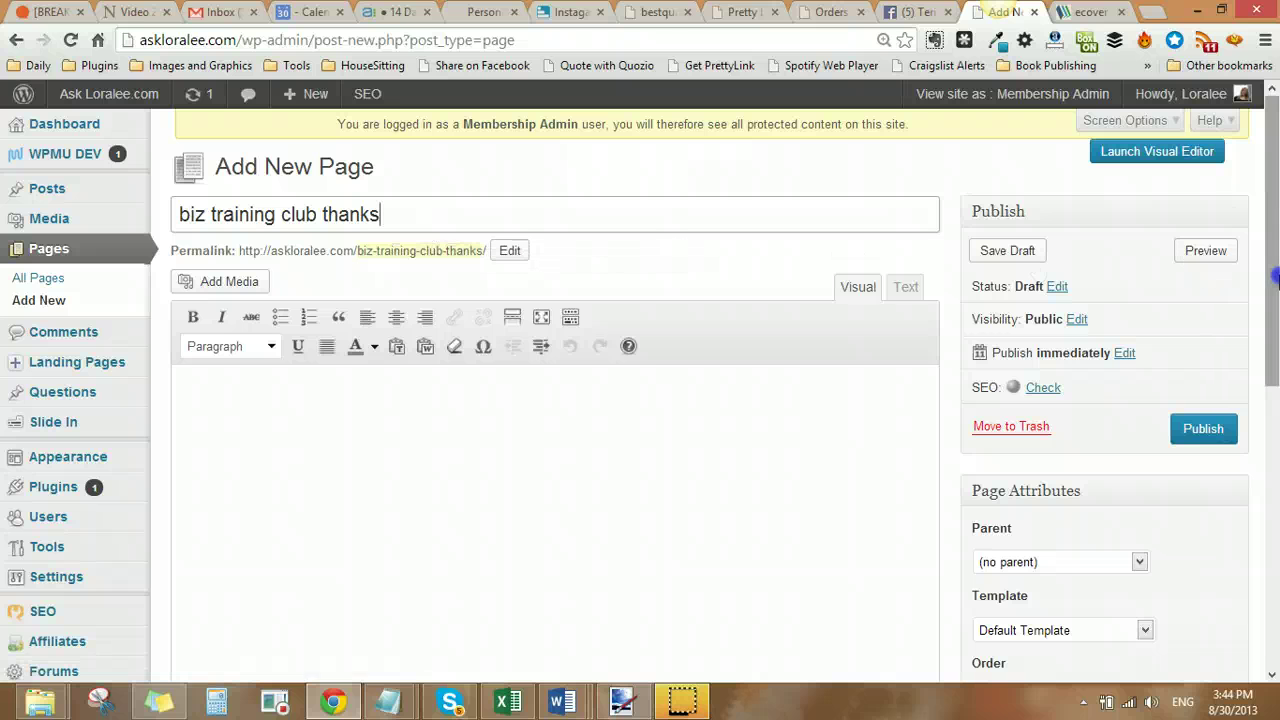
# - In the page's advanced Yoast SEO settings, set Meta Robots Follow to Nofollow and Include in Sitemap to Never include
pyautogui.moveTo(1276, 280); pyautogui.dragTo(1214, 496)
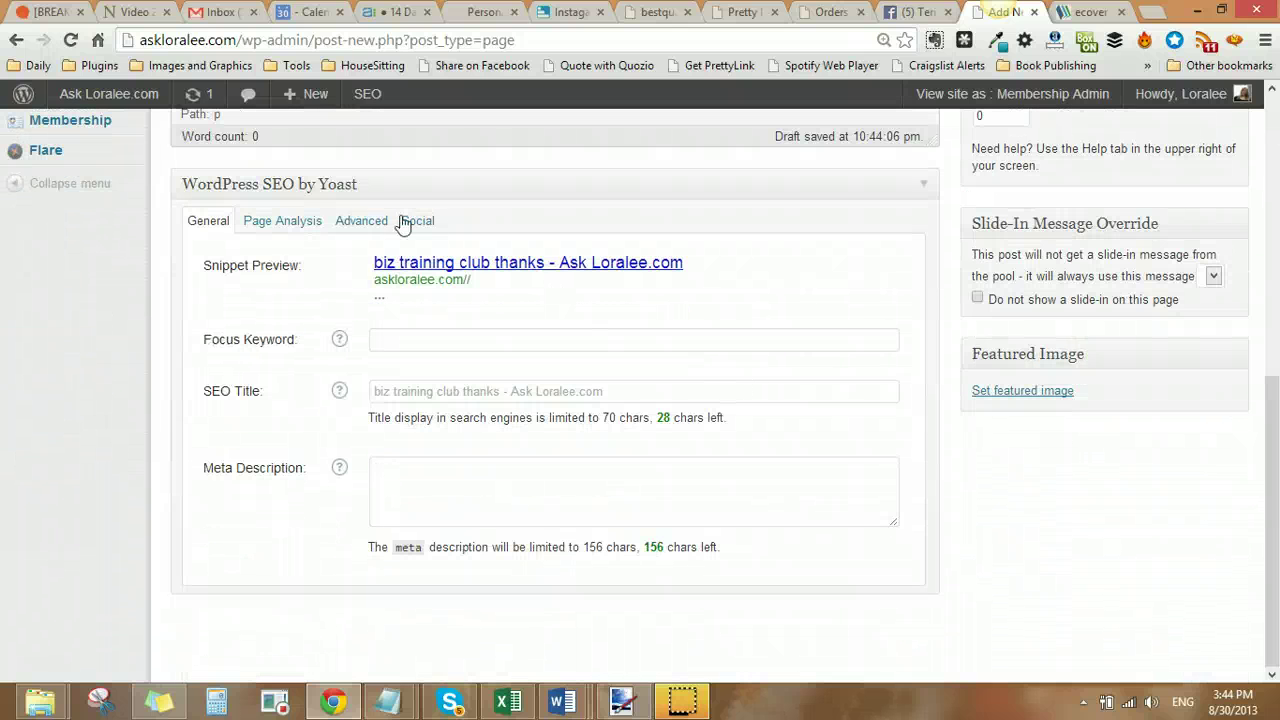
pyautogui.click(345, 220)
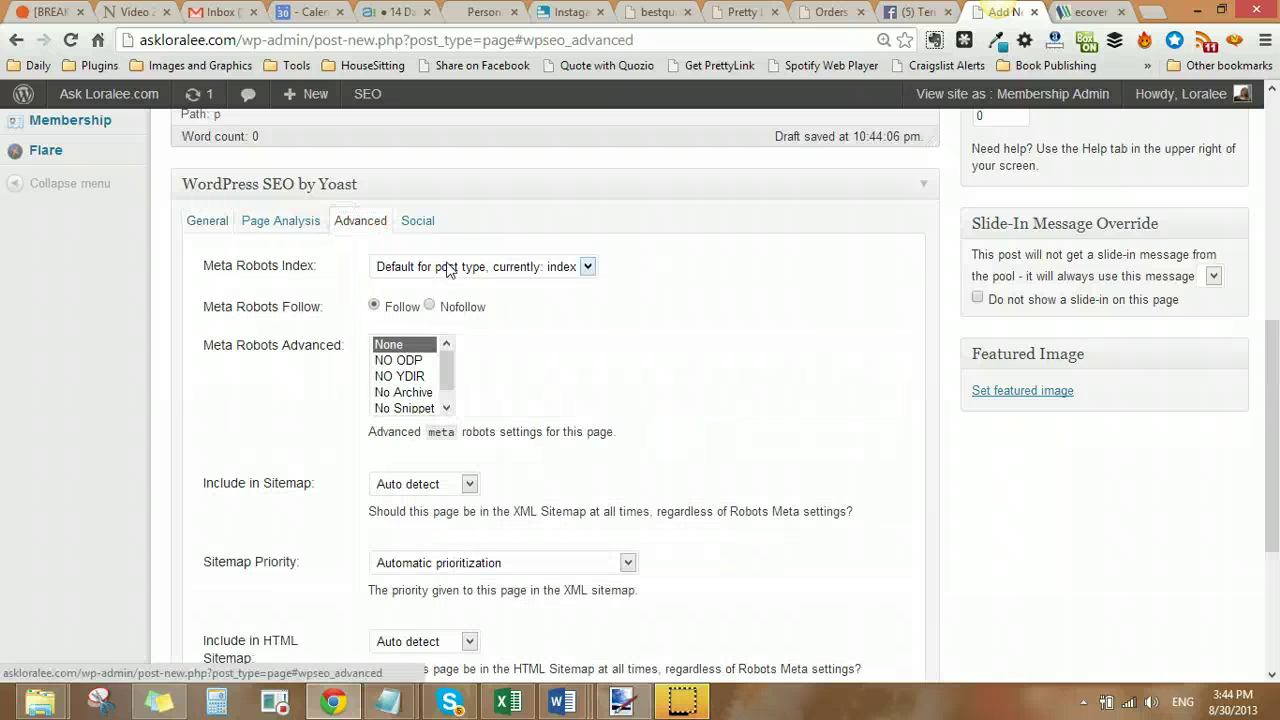
pyautogui.click(429, 305)
pyautogui.click(465, 487)
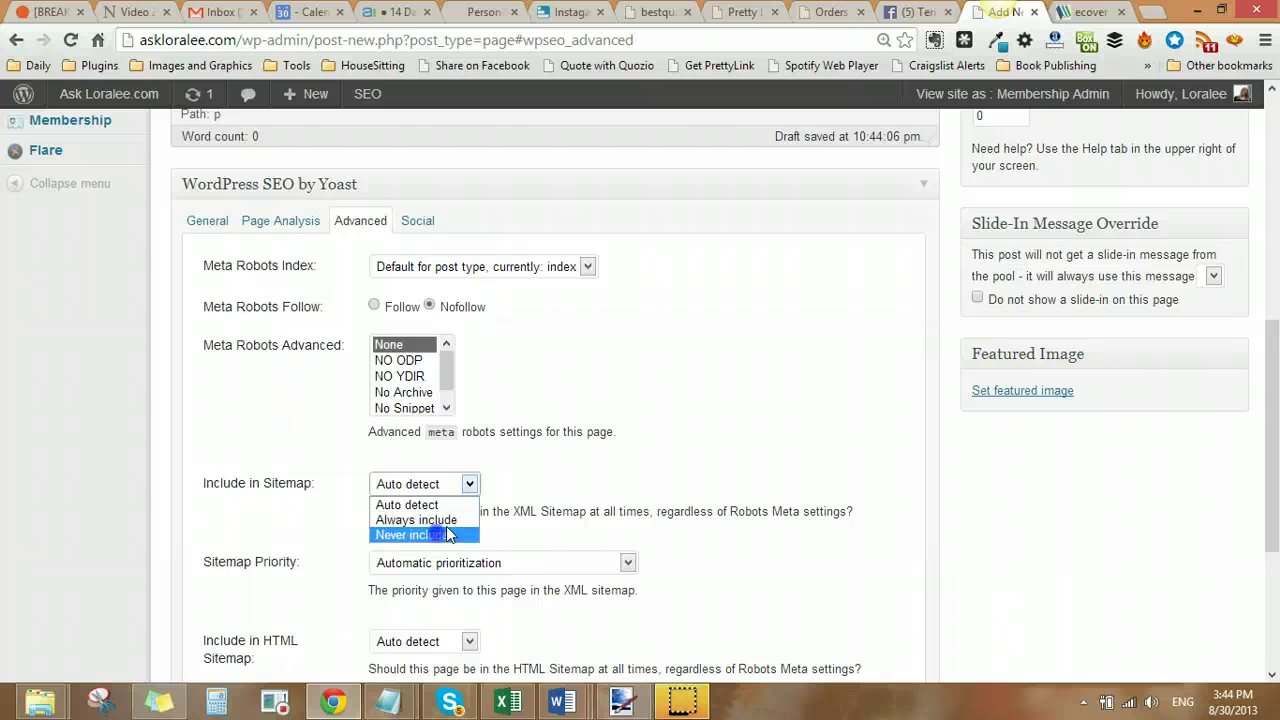
pyautogui.click(436, 536)
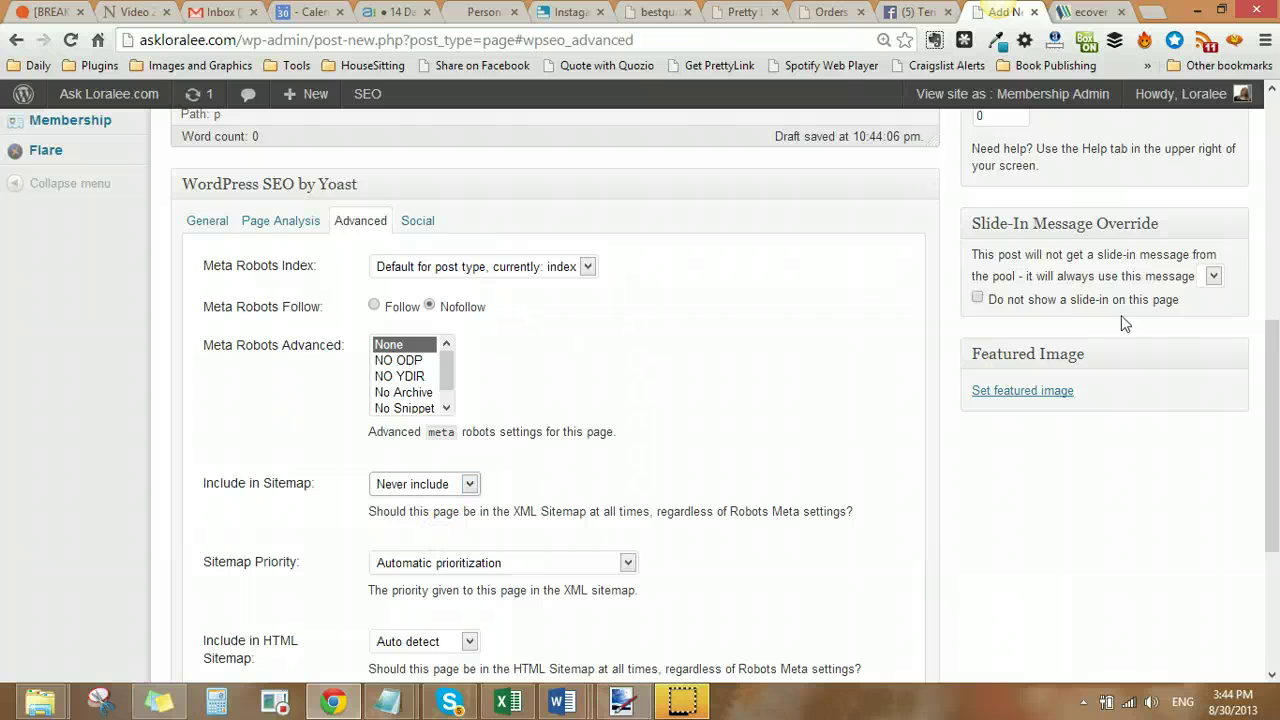
pyautogui.moveTo(1273, 370); pyautogui.dragTo(1275, 98)
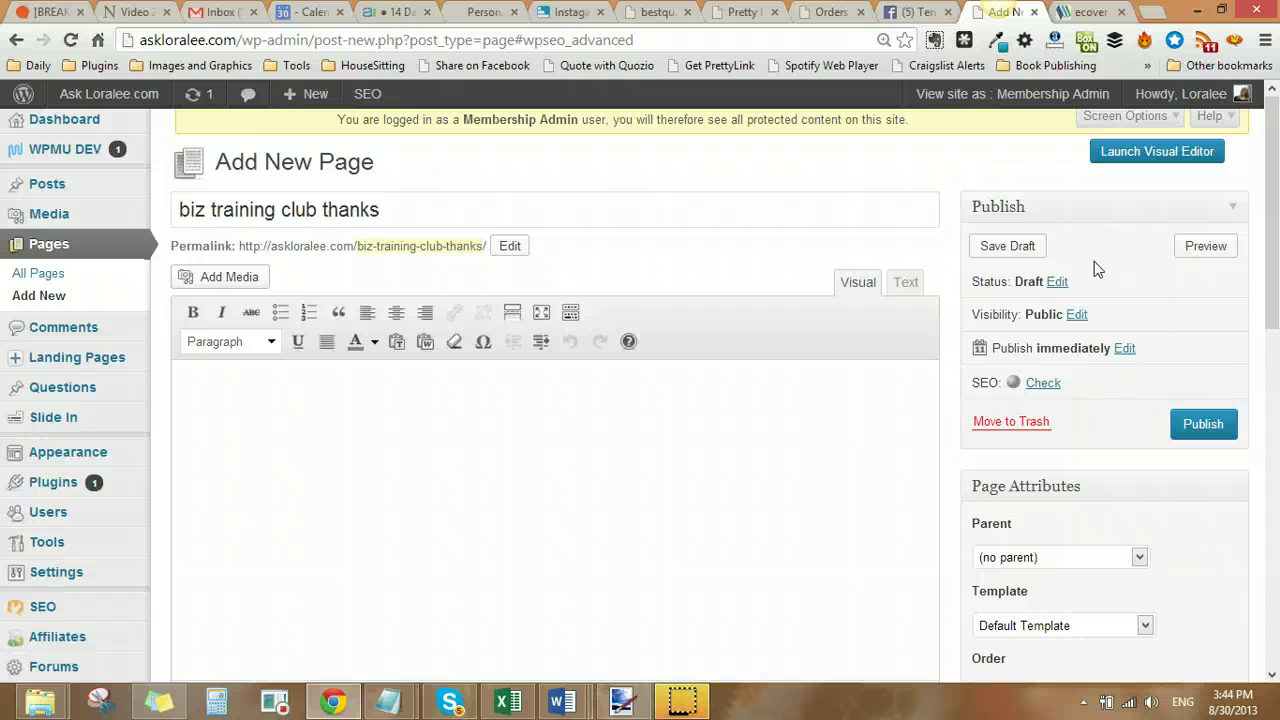
# - Look at the page's media library without inserting anything, and view the cover types on MyeCoverMaker
pyautogui.click(735, 378)
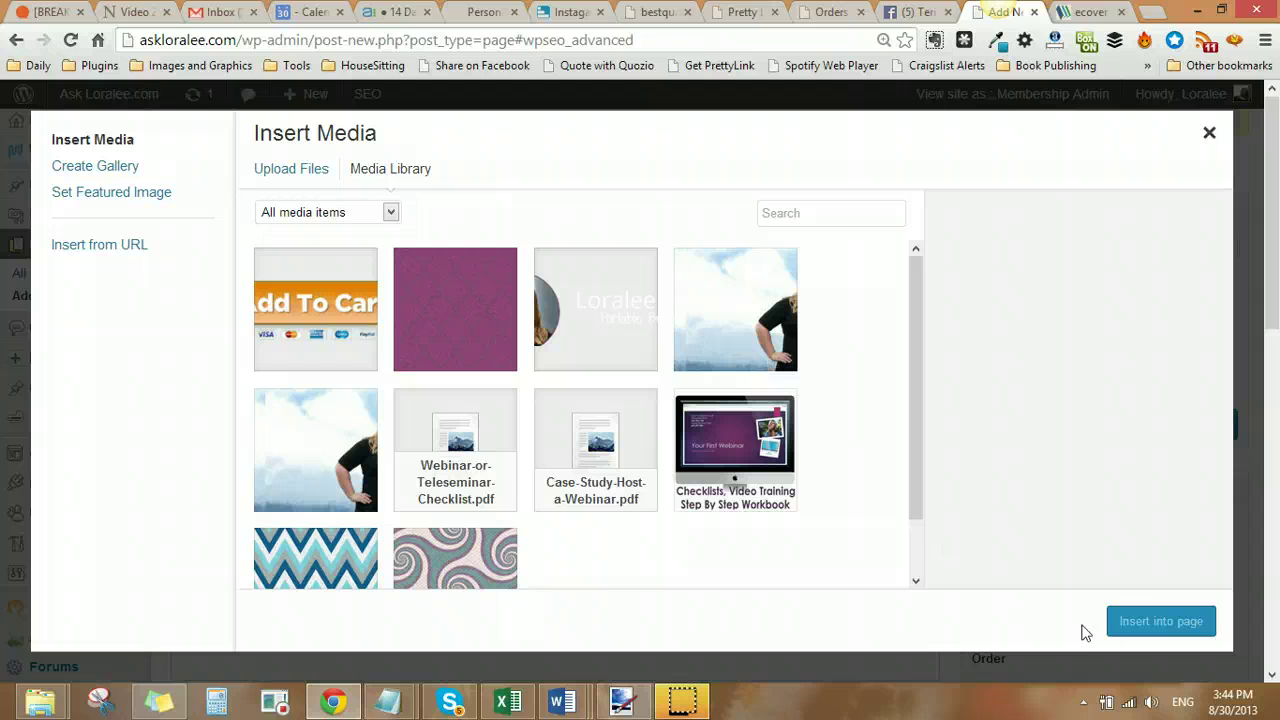
pyautogui.click(1209, 132)
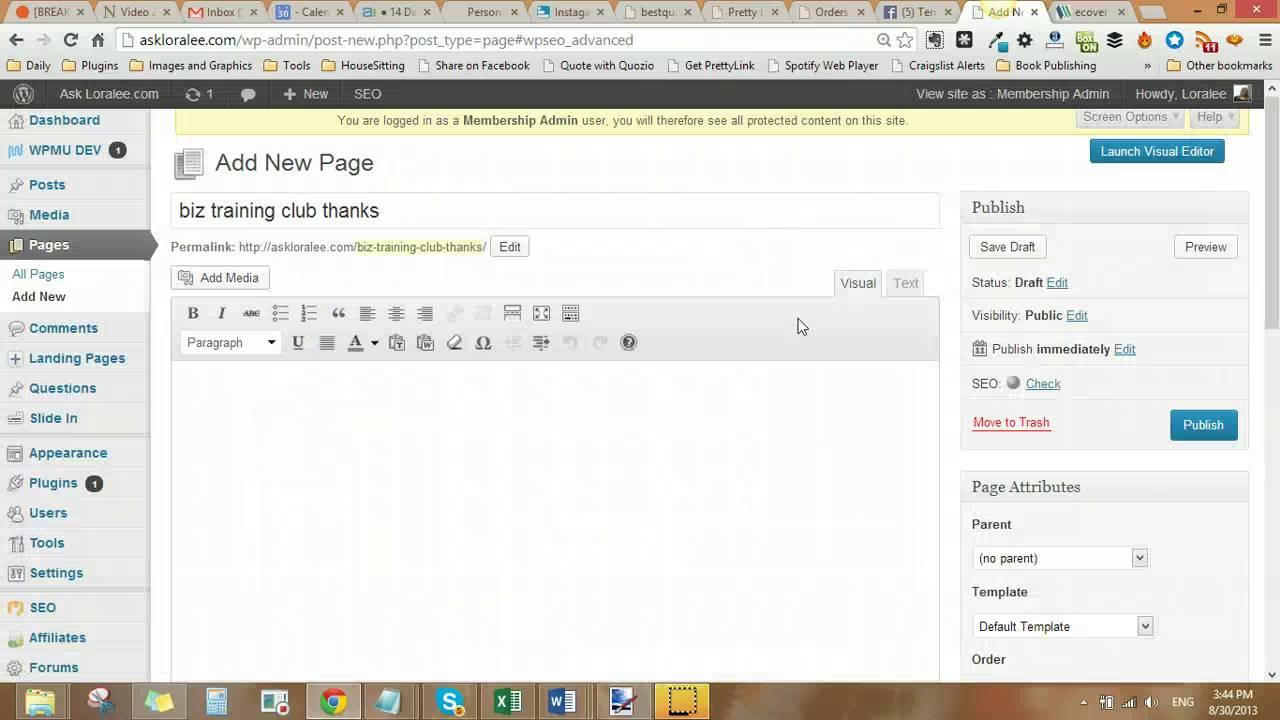
pyautogui.click(272, 410)
pyautogui.click(1090, 12)
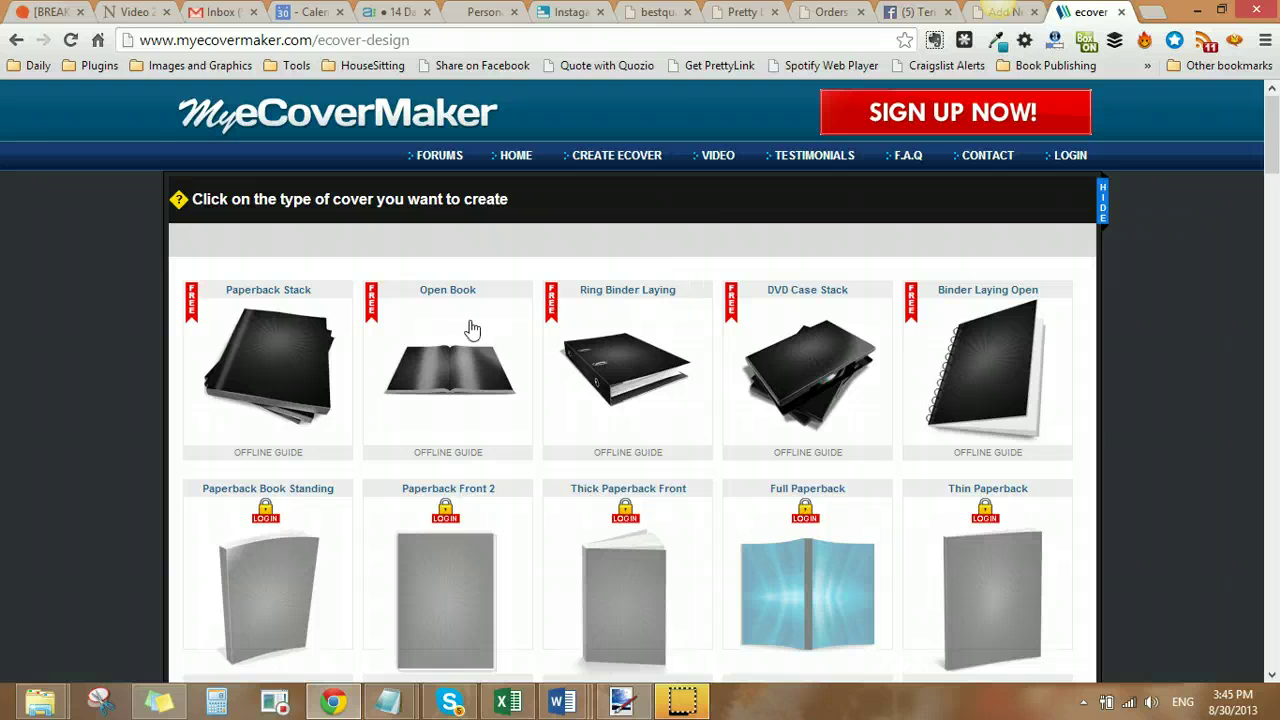
# - Copy the full permalink of the "biz training club thanks" page
pyautogui.click(1005, 12)
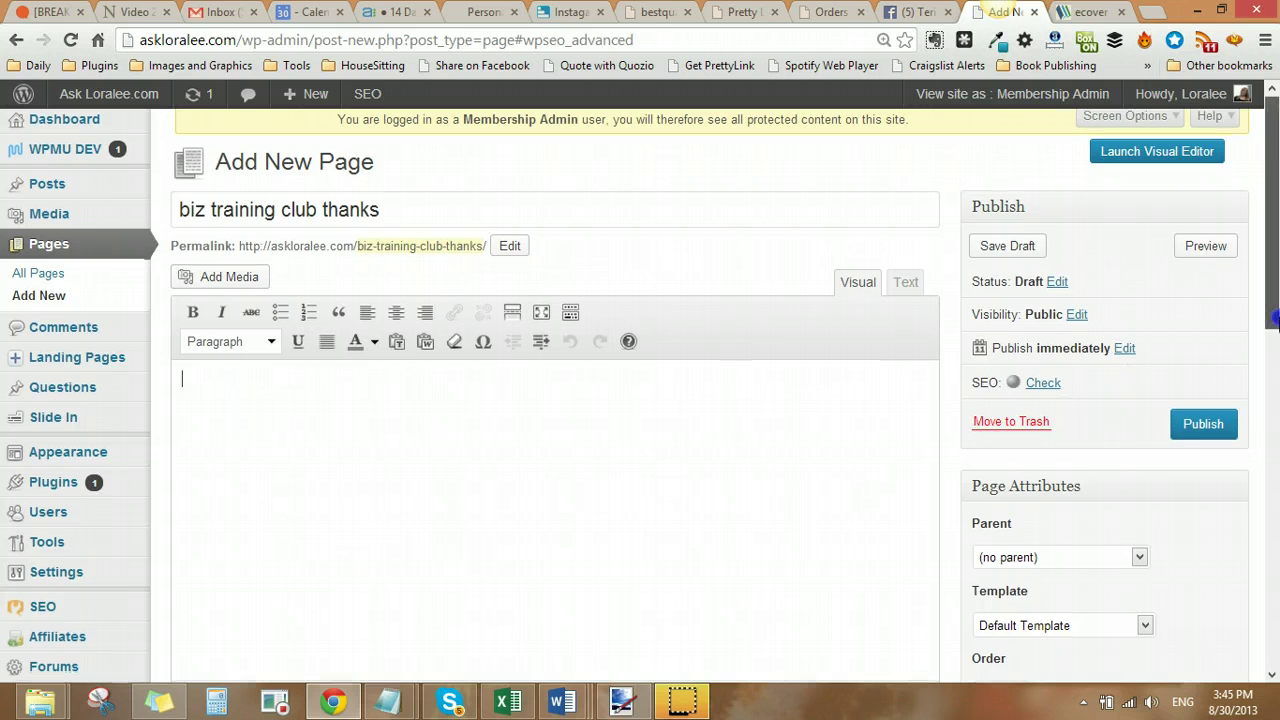
pyautogui.scroll(-2, 1276, 318)
pyautogui.moveTo(1276, 318); pyautogui.dragTo(1276, 296)
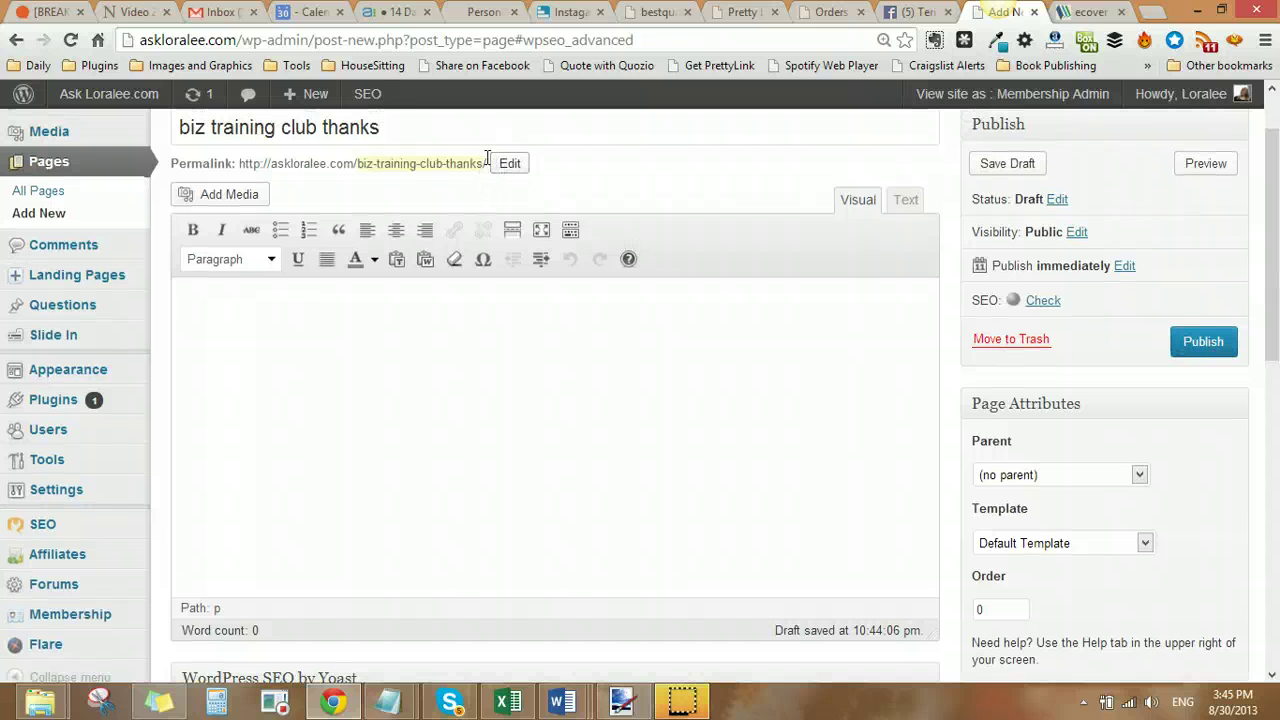
pyautogui.moveTo(486, 162); pyautogui.dragTo(236, 163)
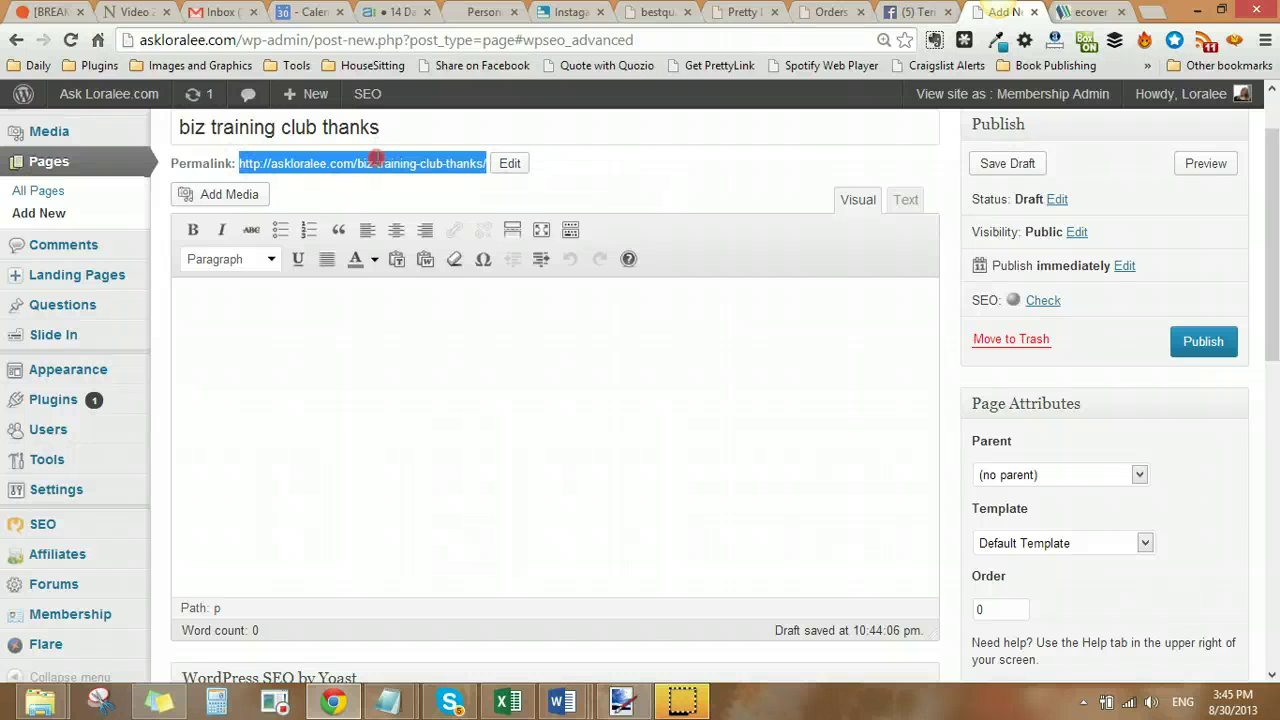
pyautogui.rightClick(376, 158)
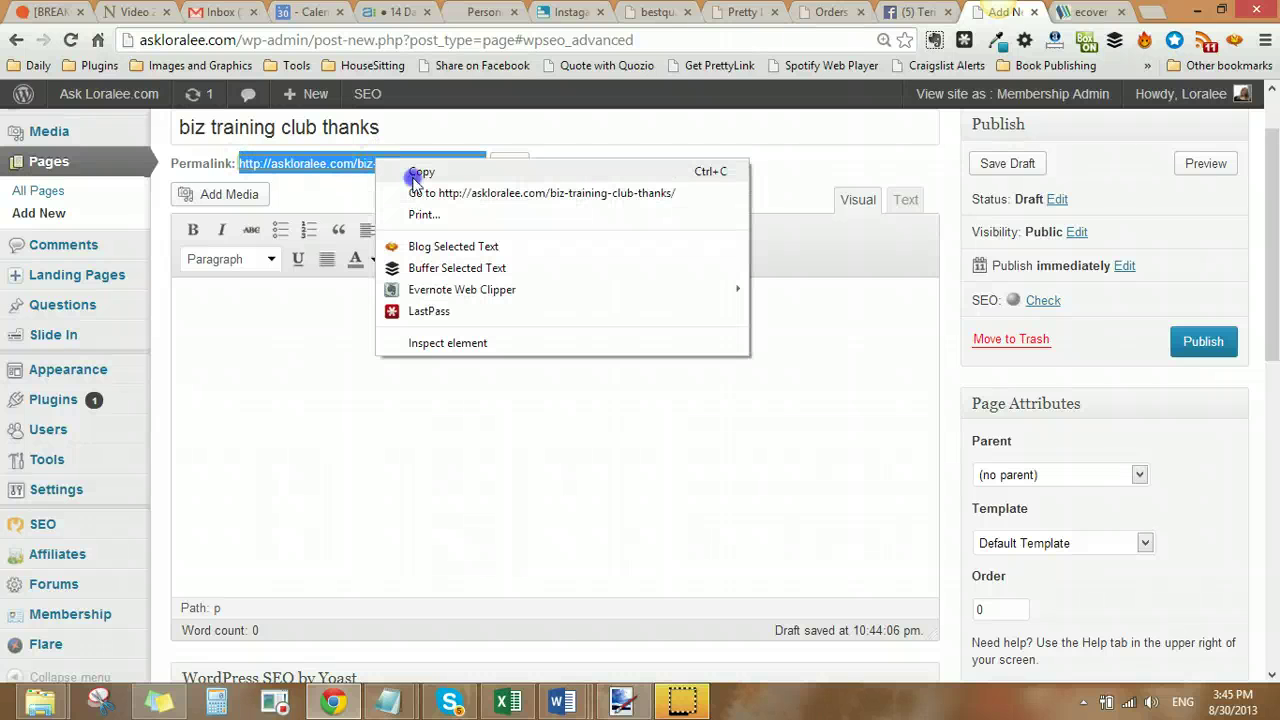
pyautogui.click(417, 172)
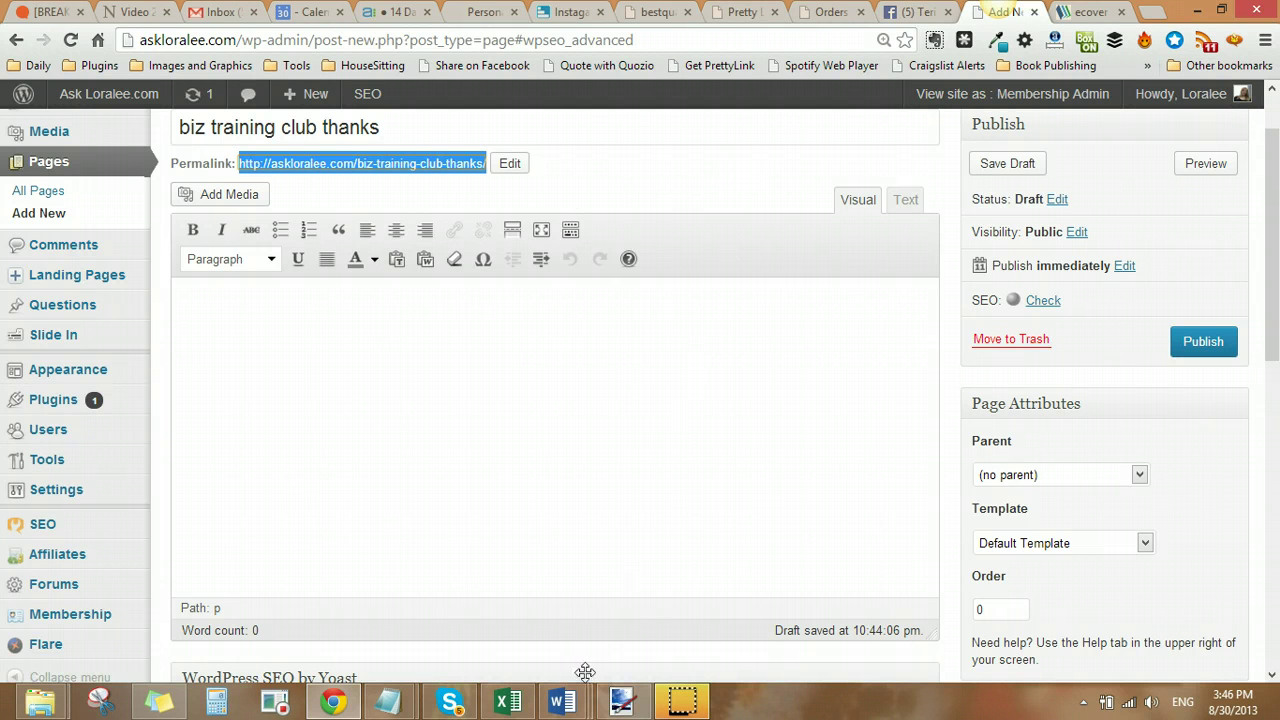
# - Switch to Word and look over the How to Outsource document and the diagrams in the Mastermind document
pyautogui.click(566, 712)
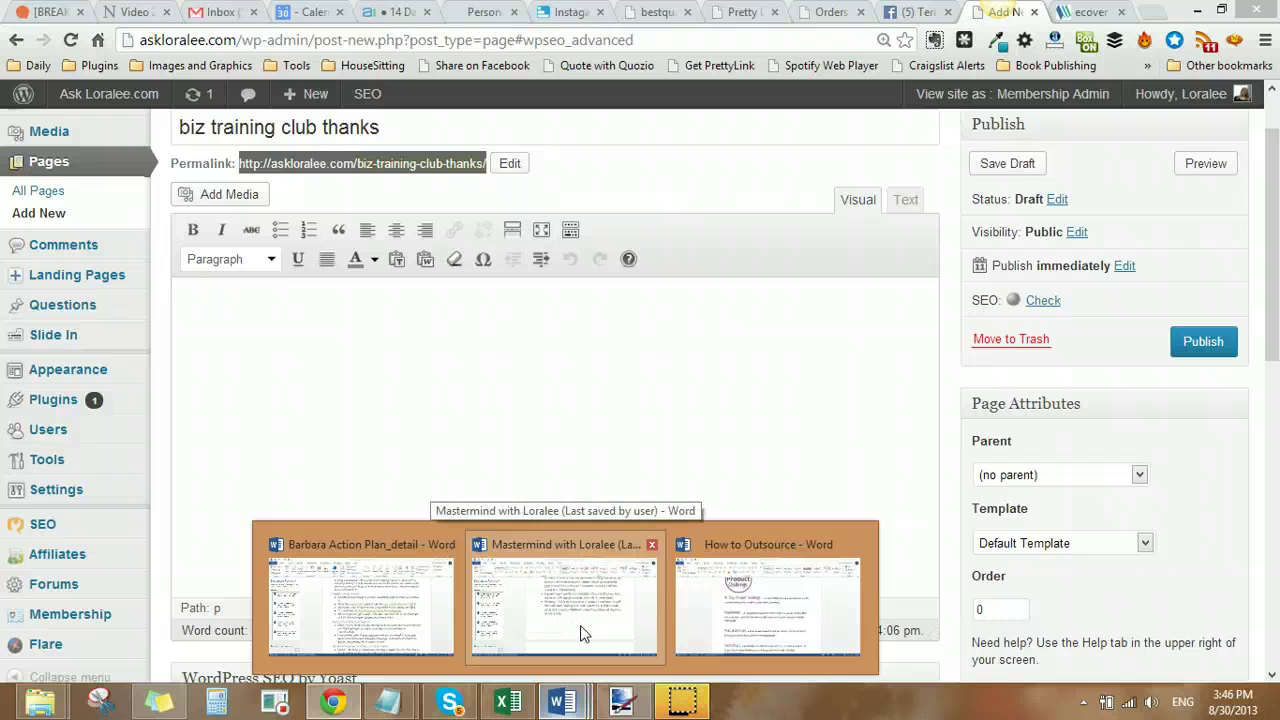
pyautogui.click(771, 641)
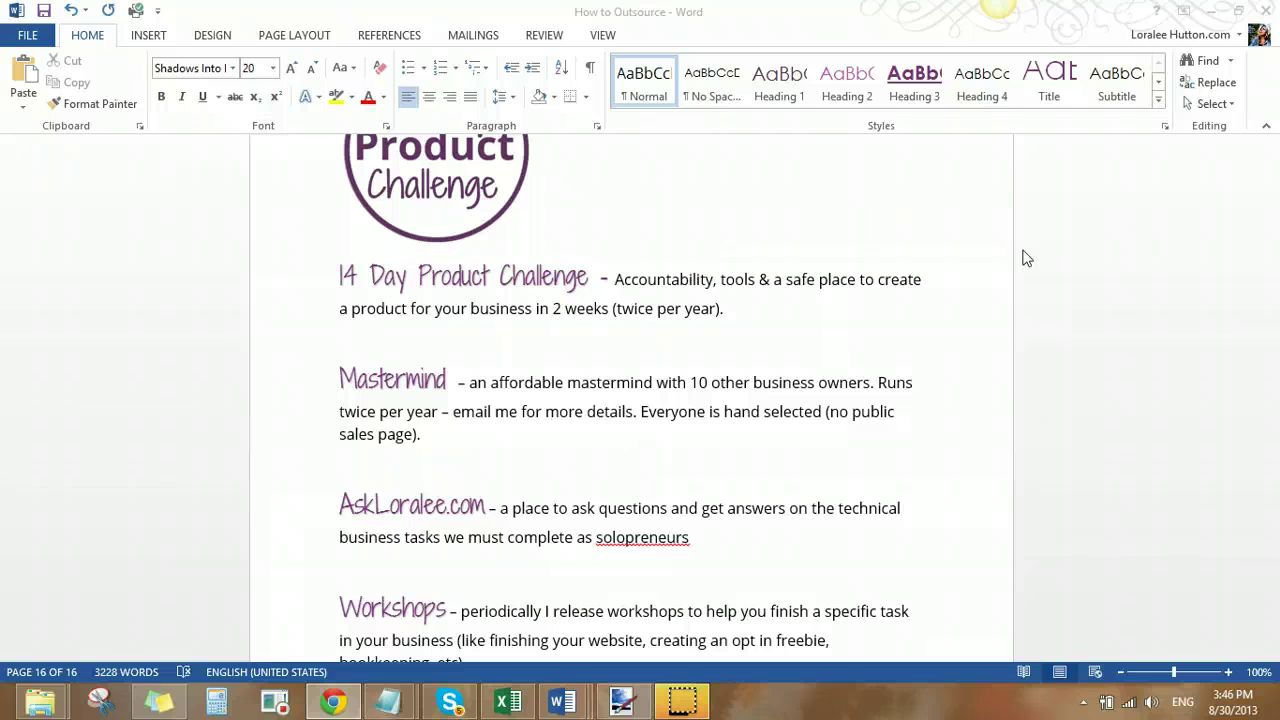
pyautogui.click(563, 703)
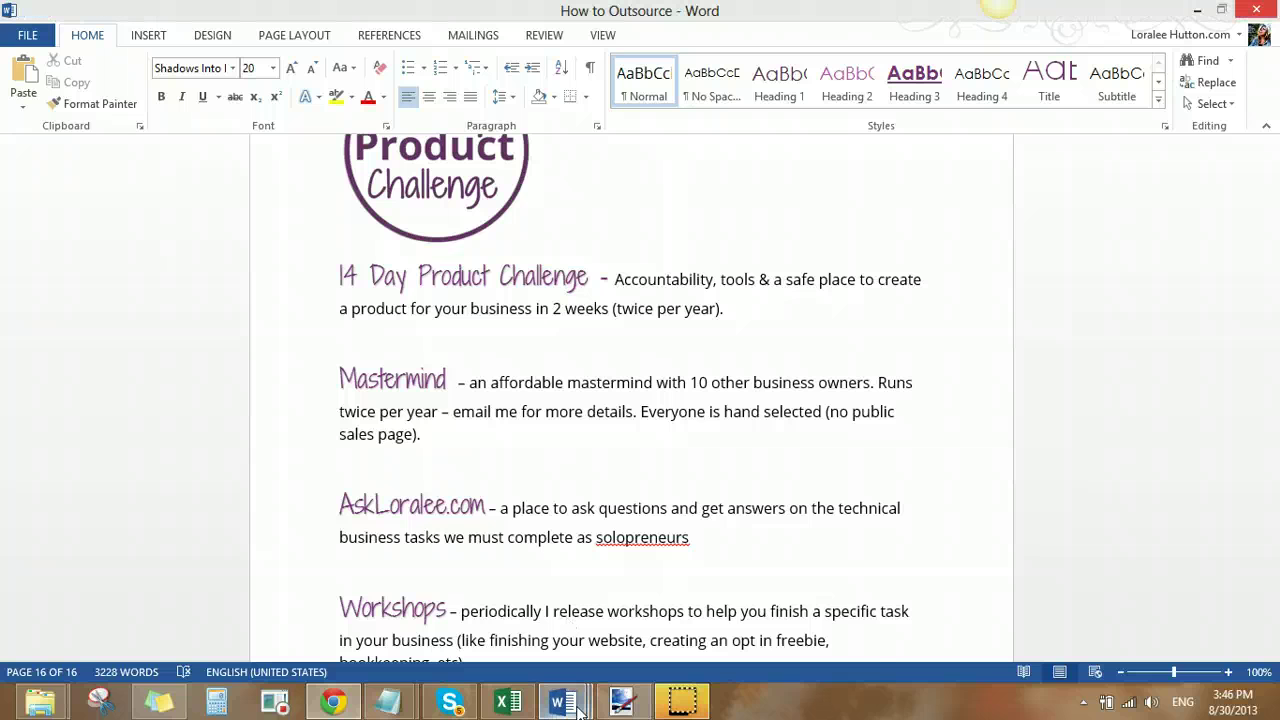
pyautogui.moveTo(565, 705)
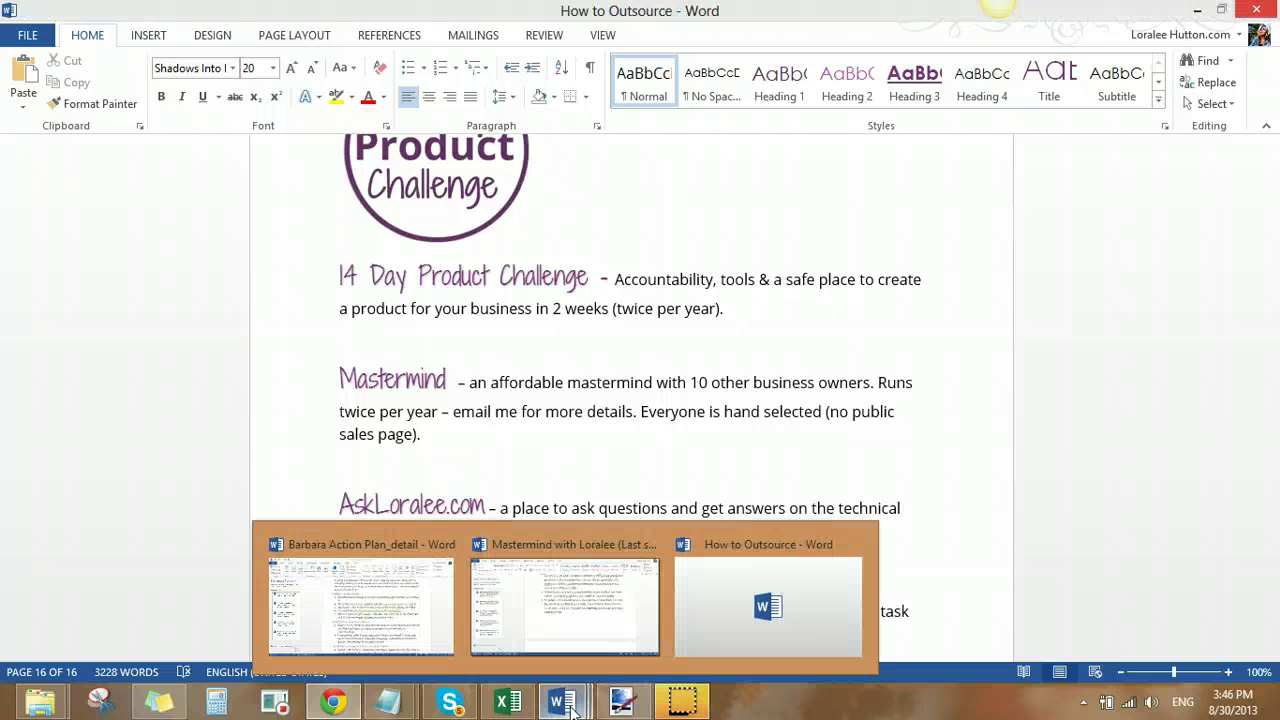
pyautogui.click(567, 612)
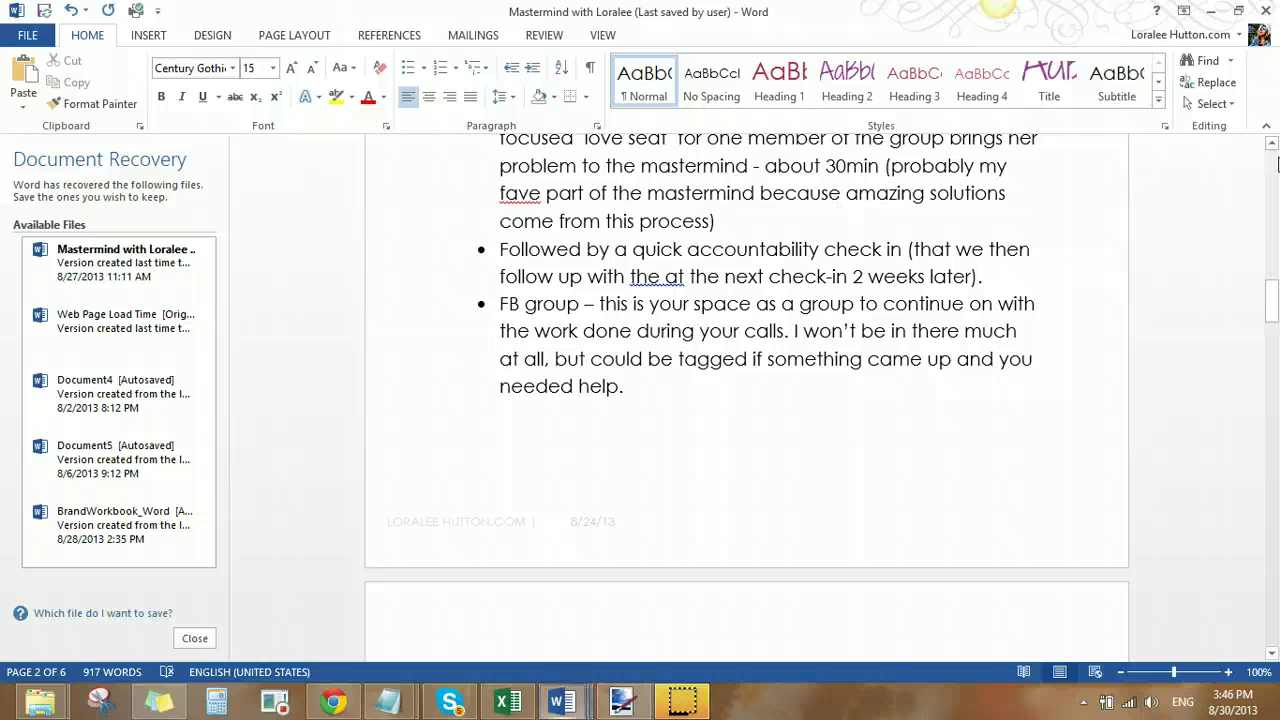
pyautogui.scroll(2, 1276, 164)
pyautogui.scroll(5, 852, 266)
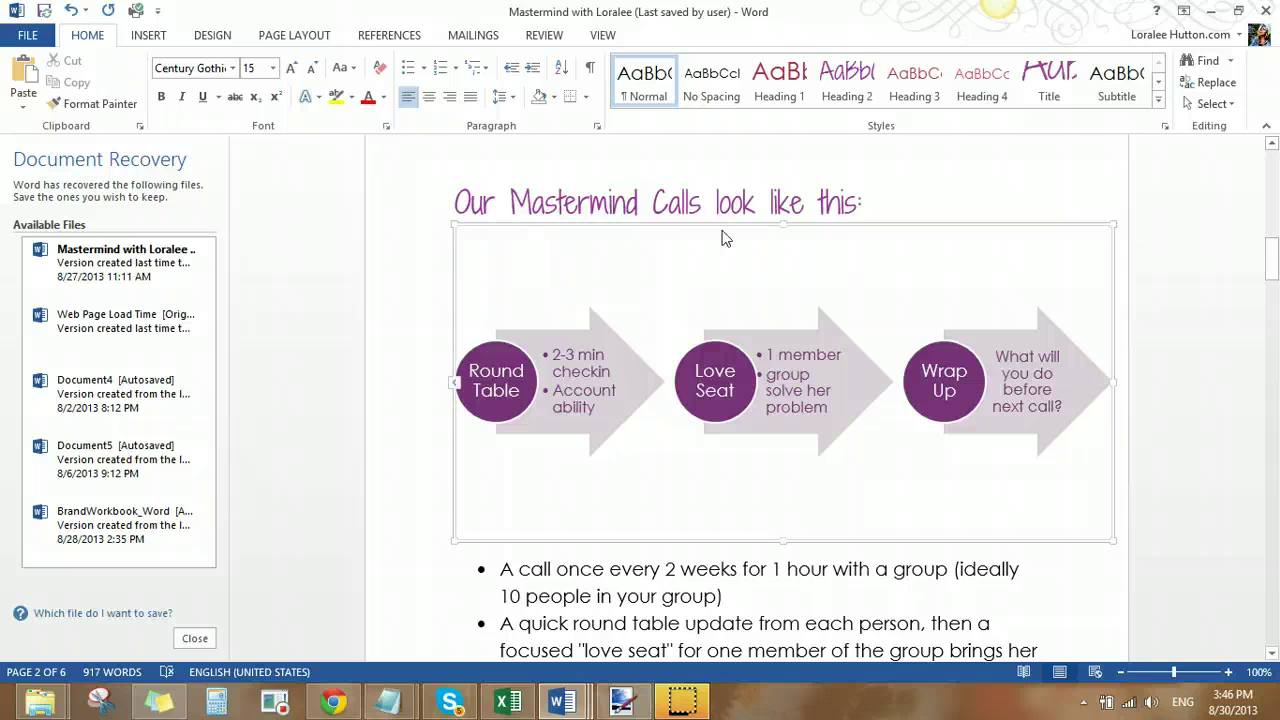
pyautogui.scroll(10, 726, 238)
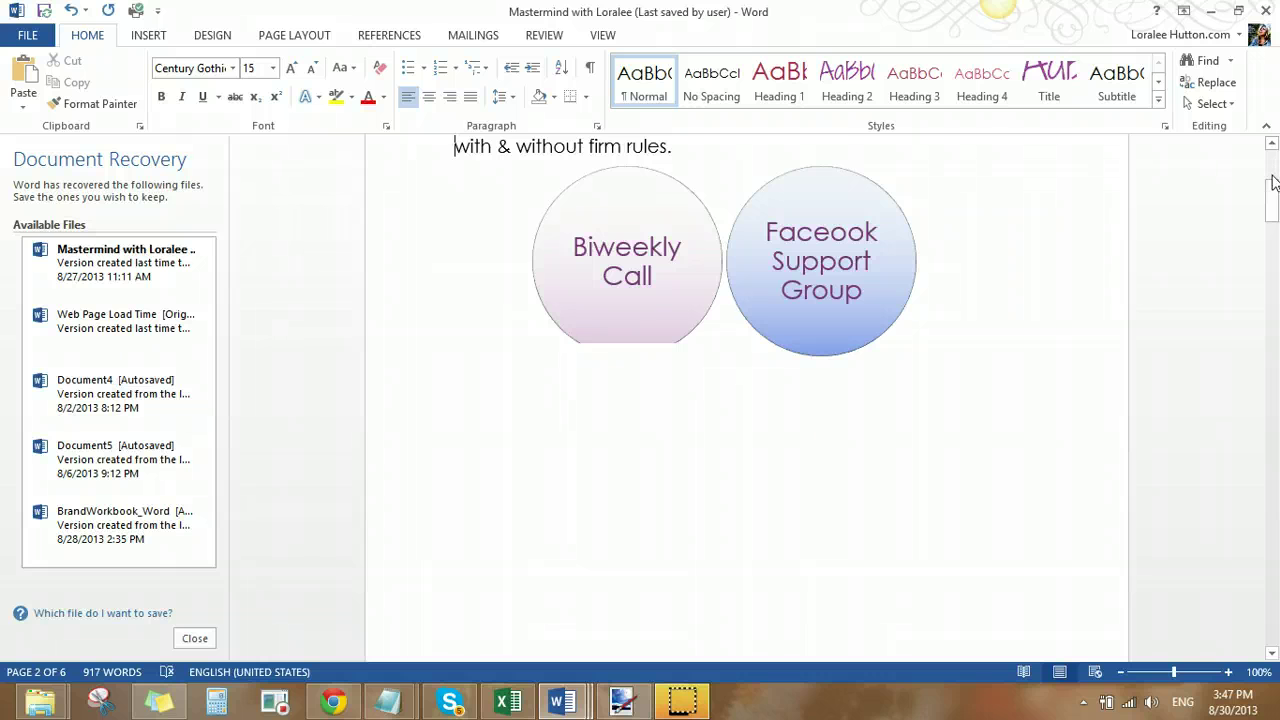
# - Return to the beginning of the Mastermind document and examine its styled title and introduction above the circle diagram
pyautogui.press('Up')
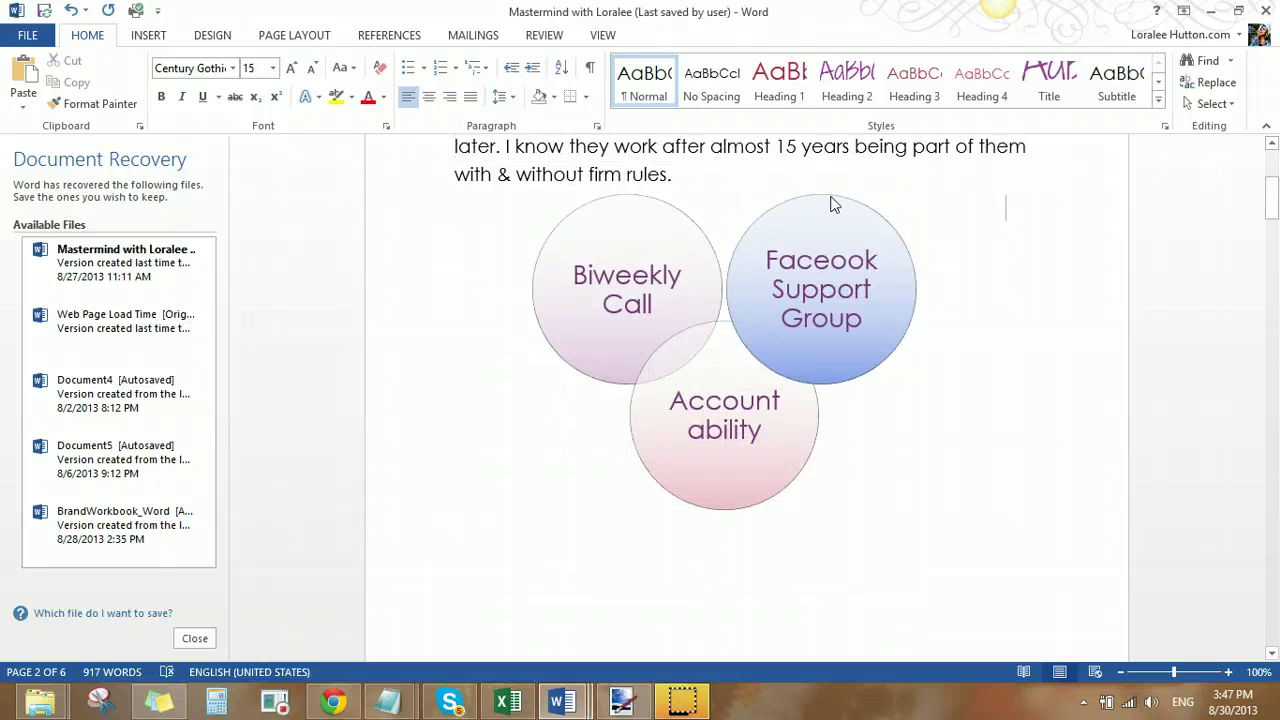
pyautogui.press('Up')
pyautogui.press('Up')
pyautogui.press('Up')
pyautogui.press('Up')
pyautogui.press('Up')
pyautogui.press('Up')
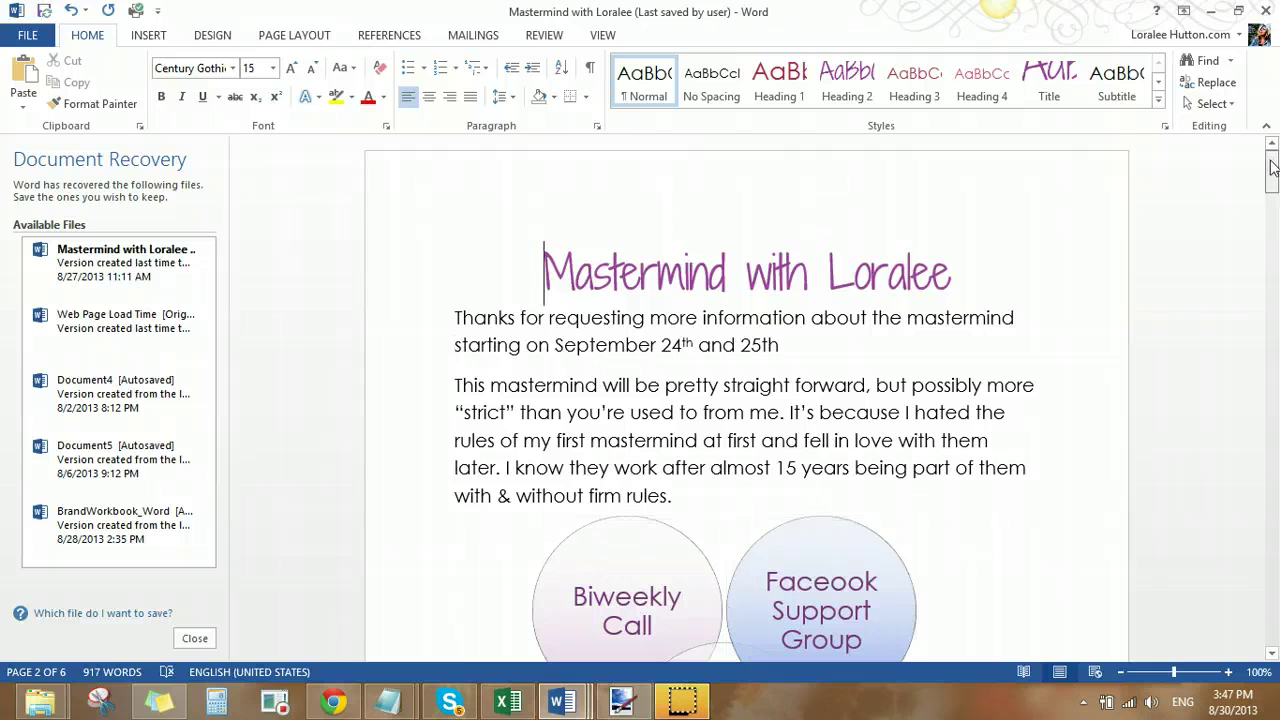
pyautogui.moveTo(1272, 167); pyautogui.dragTo(1273, 169)
pyautogui.click(563, 268)
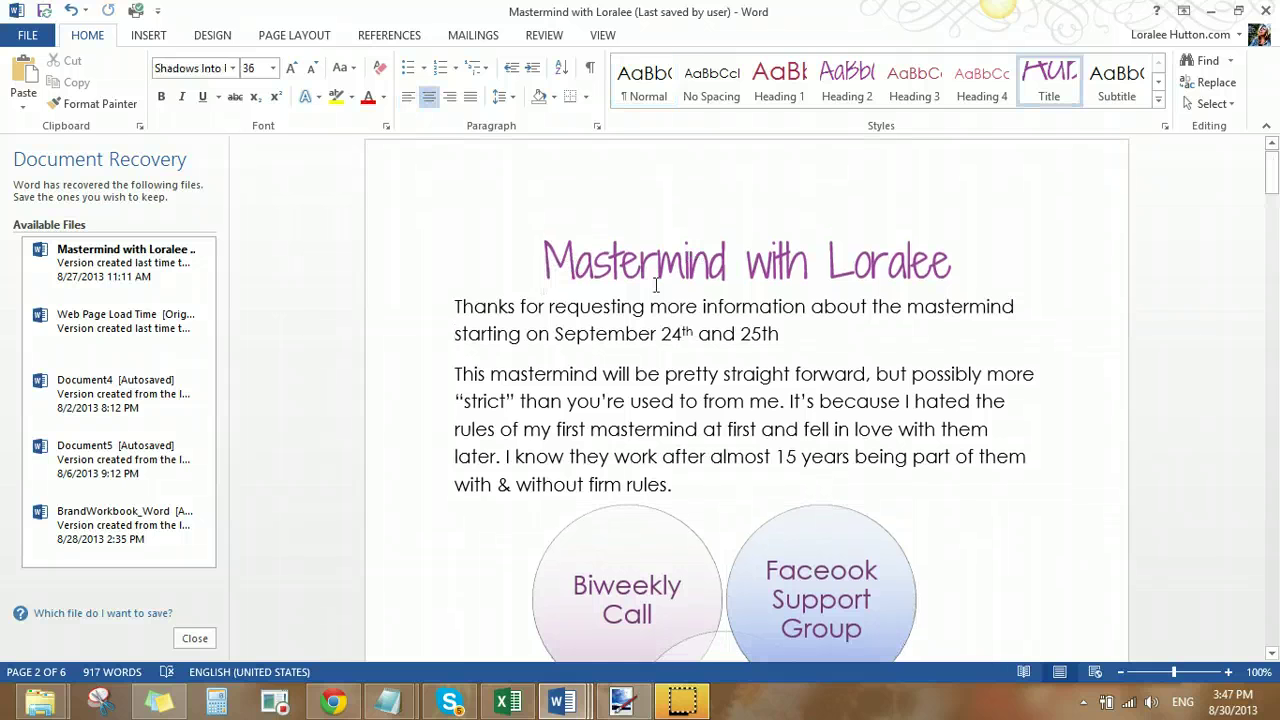
# - Nudge the Faceook Support Group and Biweekly Call circles slightly leftwards in the diagram so that they overlap, and keep the diagram selected
pyautogui.moveTo(1273, 170); pyautogui.dragTo(1273, 196)
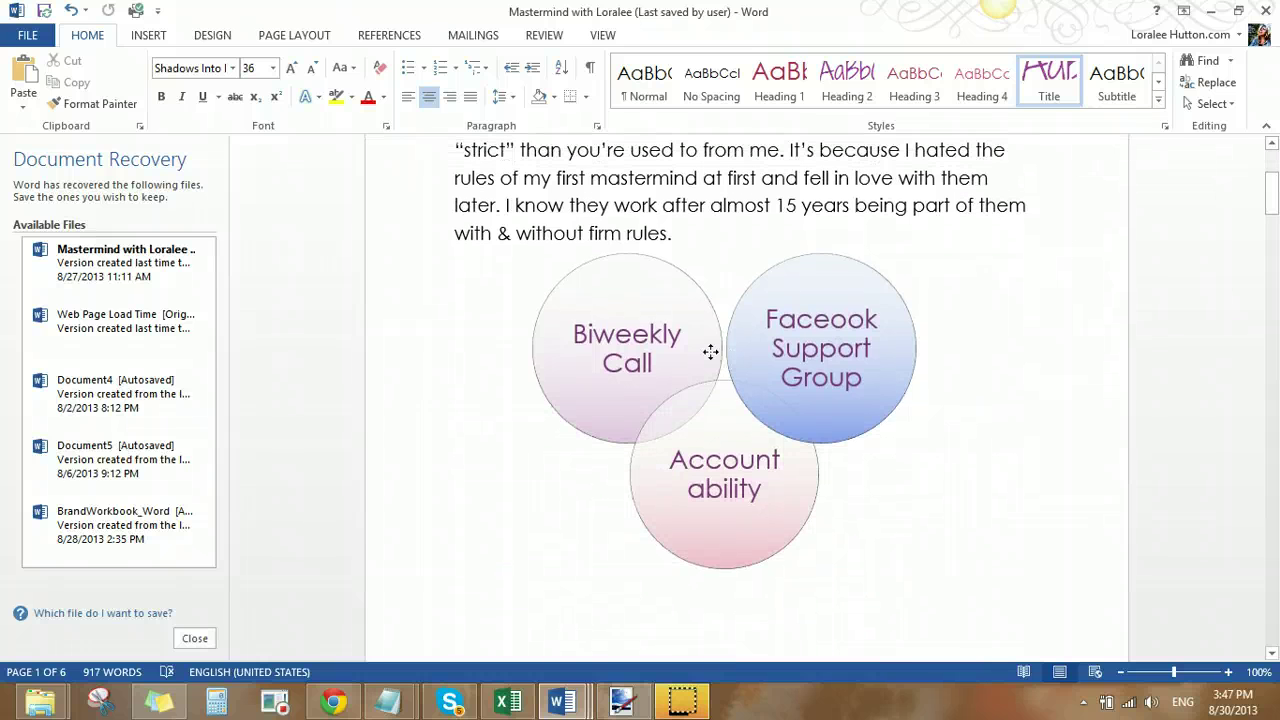
pyautogui.moveTo(729, 350); pyautogui.dragTo(690, 351)
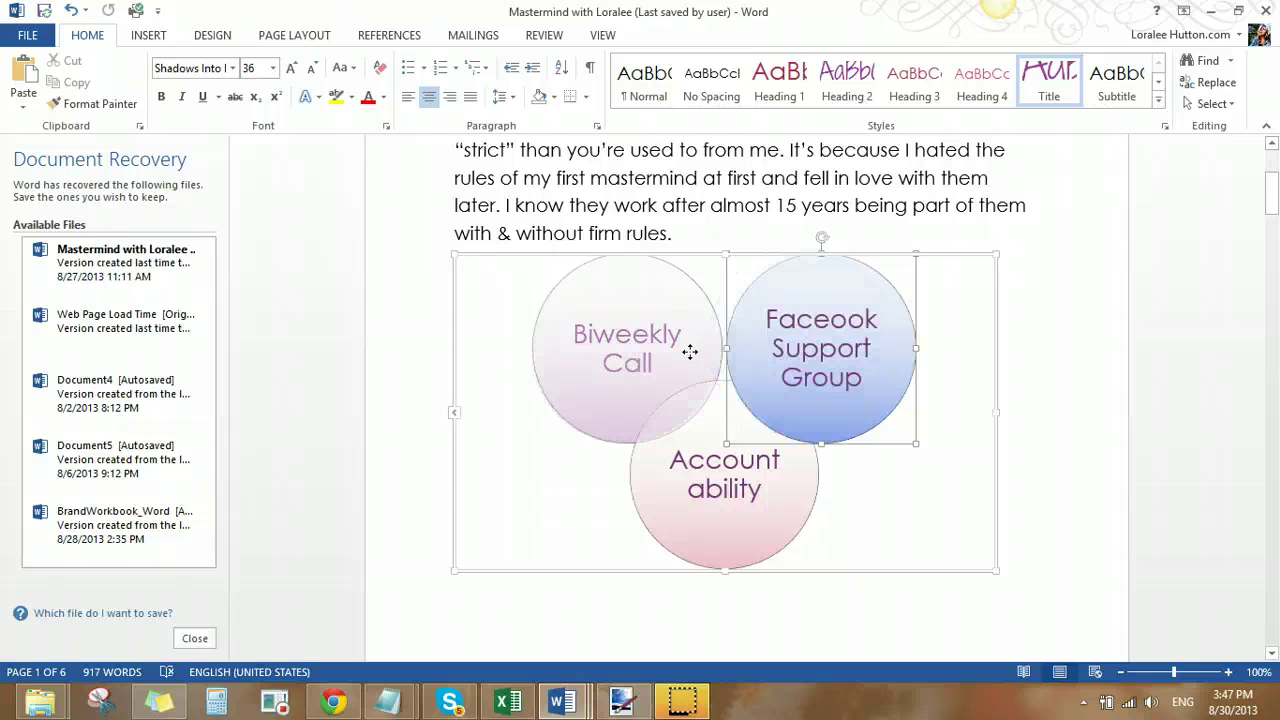
pyautogui.click(690, 351)
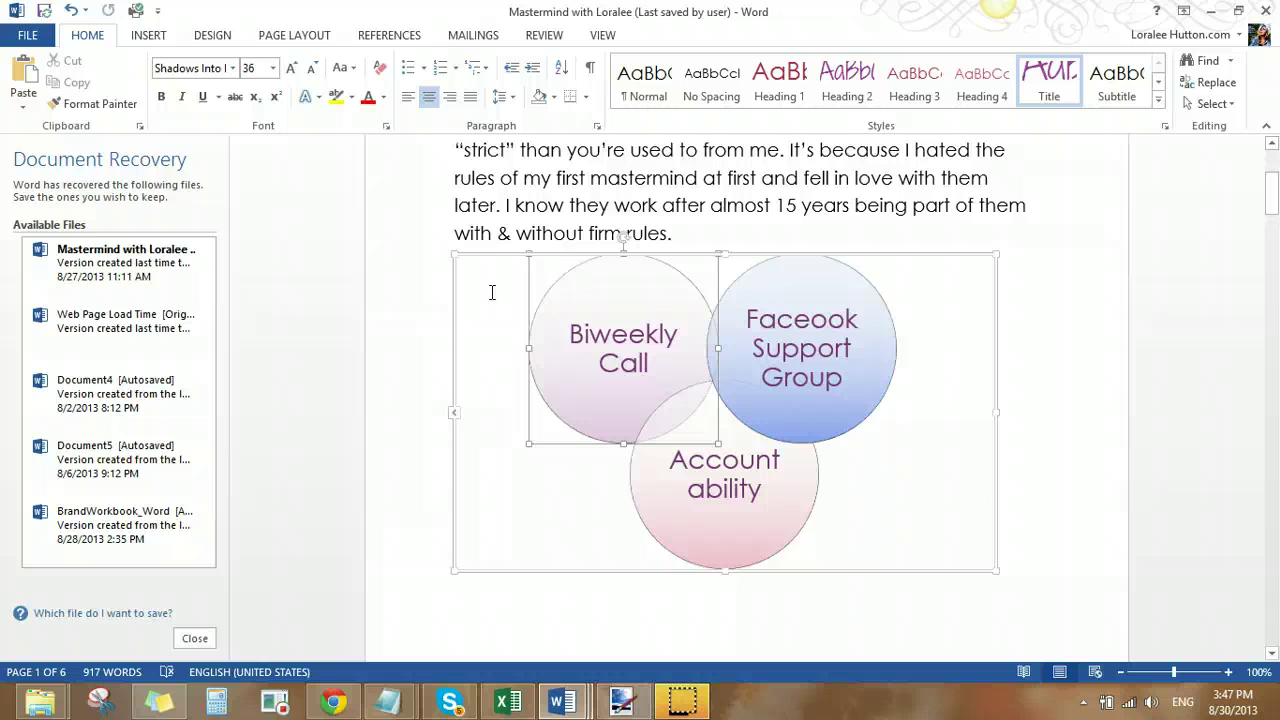
pyautogui.click(491, 292)
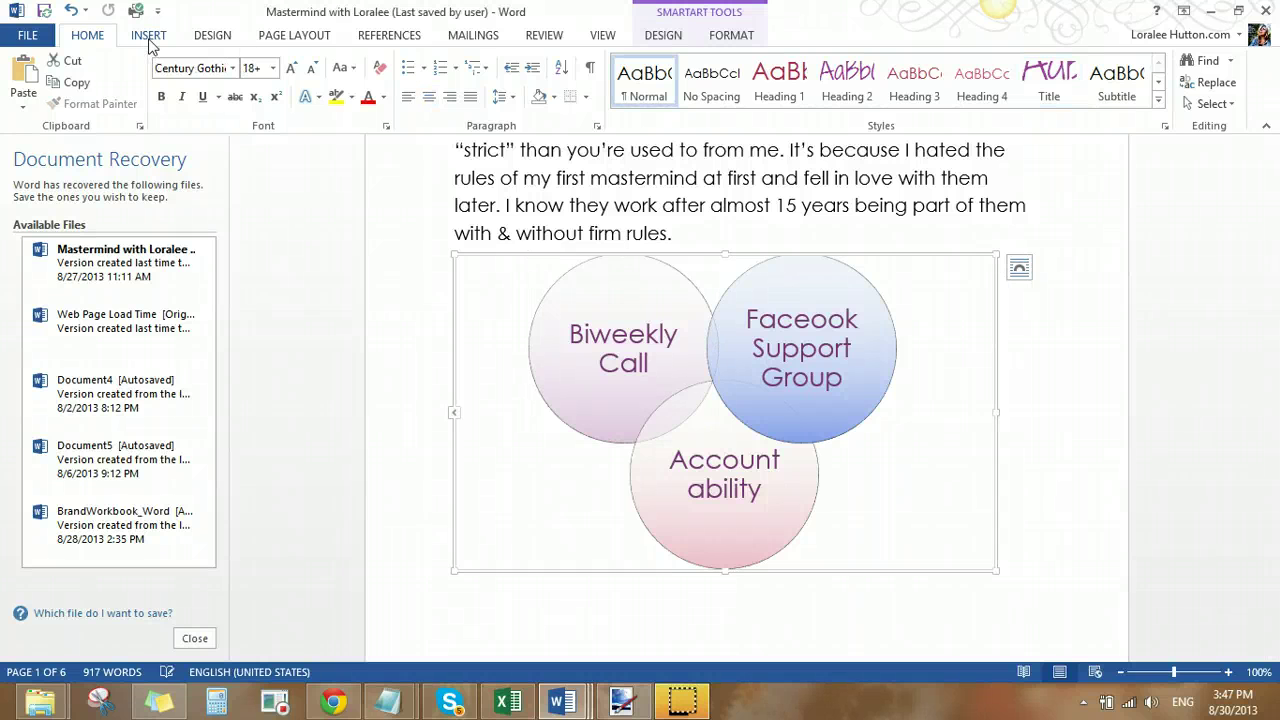
# - Open the SmartArt graphic chooser and look through the list and process layouts
pyautogui.click(149, 38)
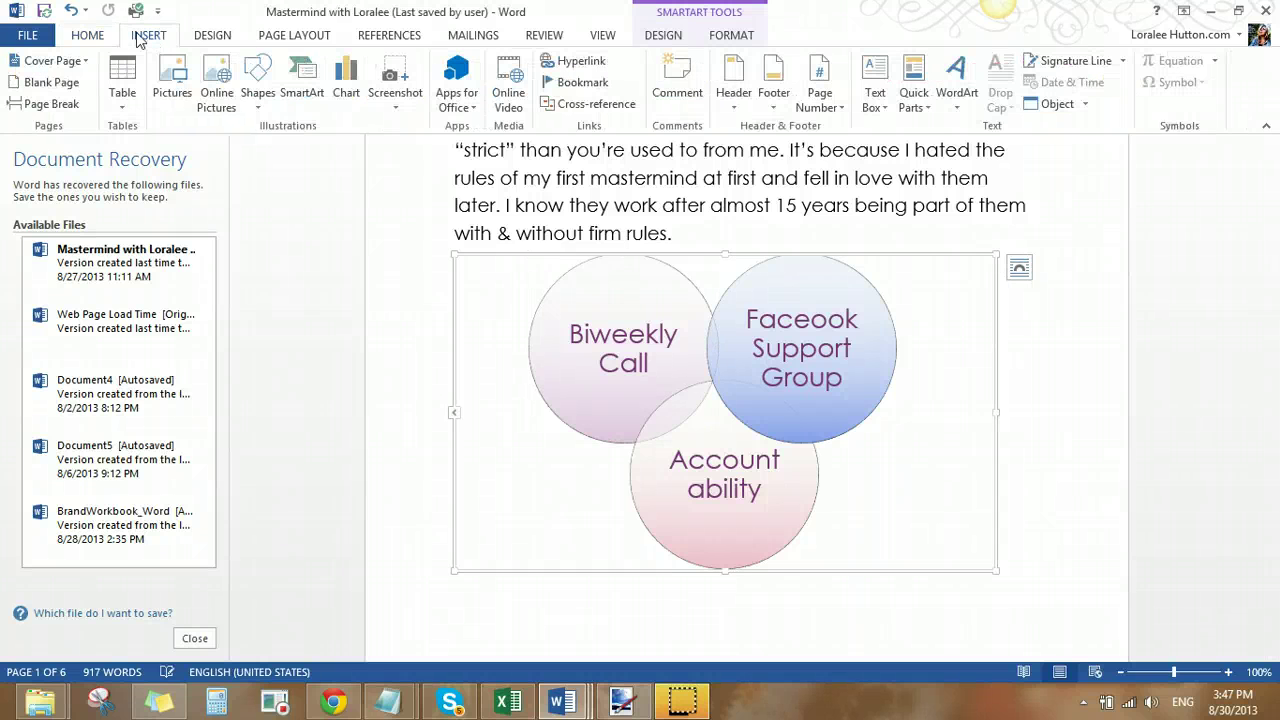
pyautogui.click(303, 95)
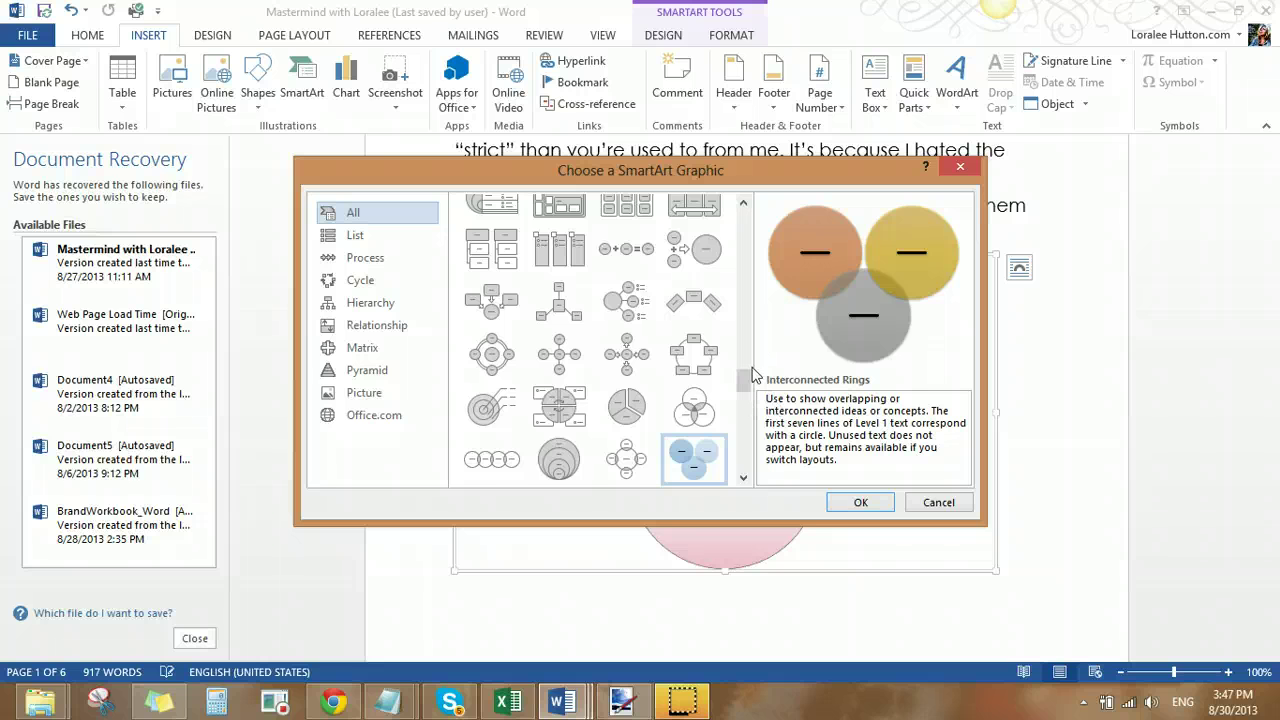
pyautogui.moveTo(743, 376); pyautogui.dragTo(746, 251)
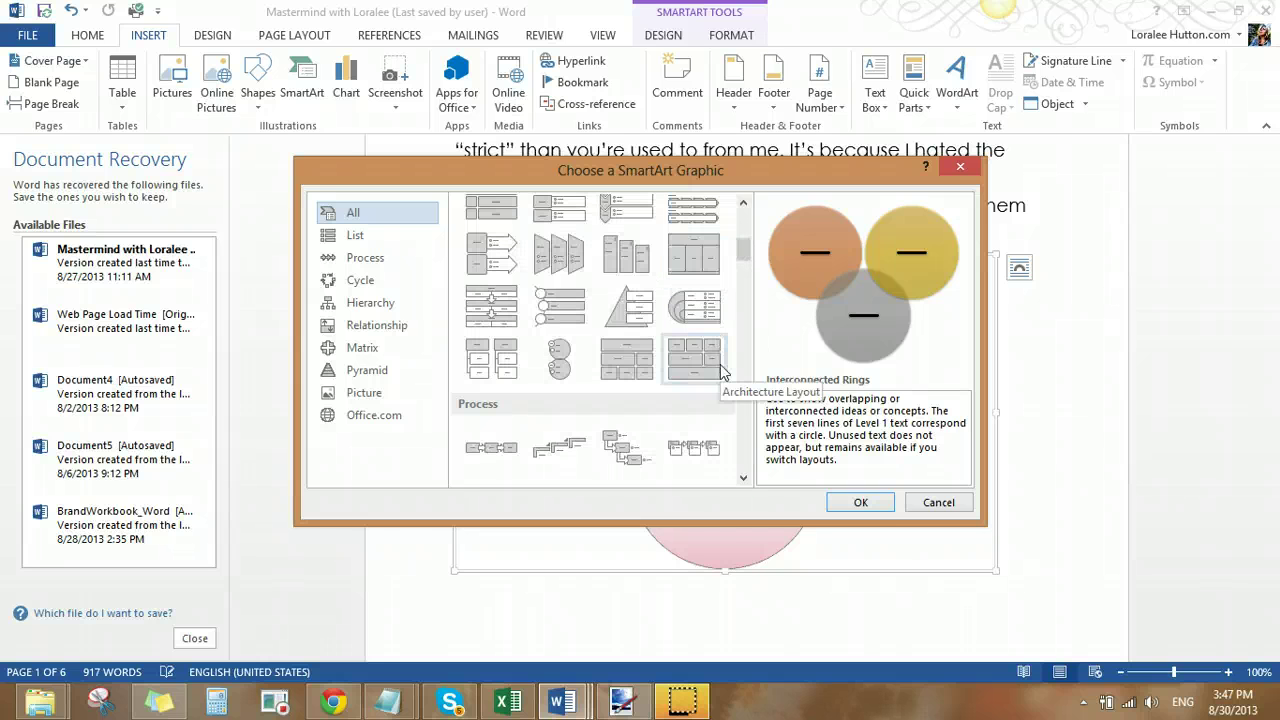
pyautogui.moveTo(743, 252); pyautogui.dragTo(743, 233)
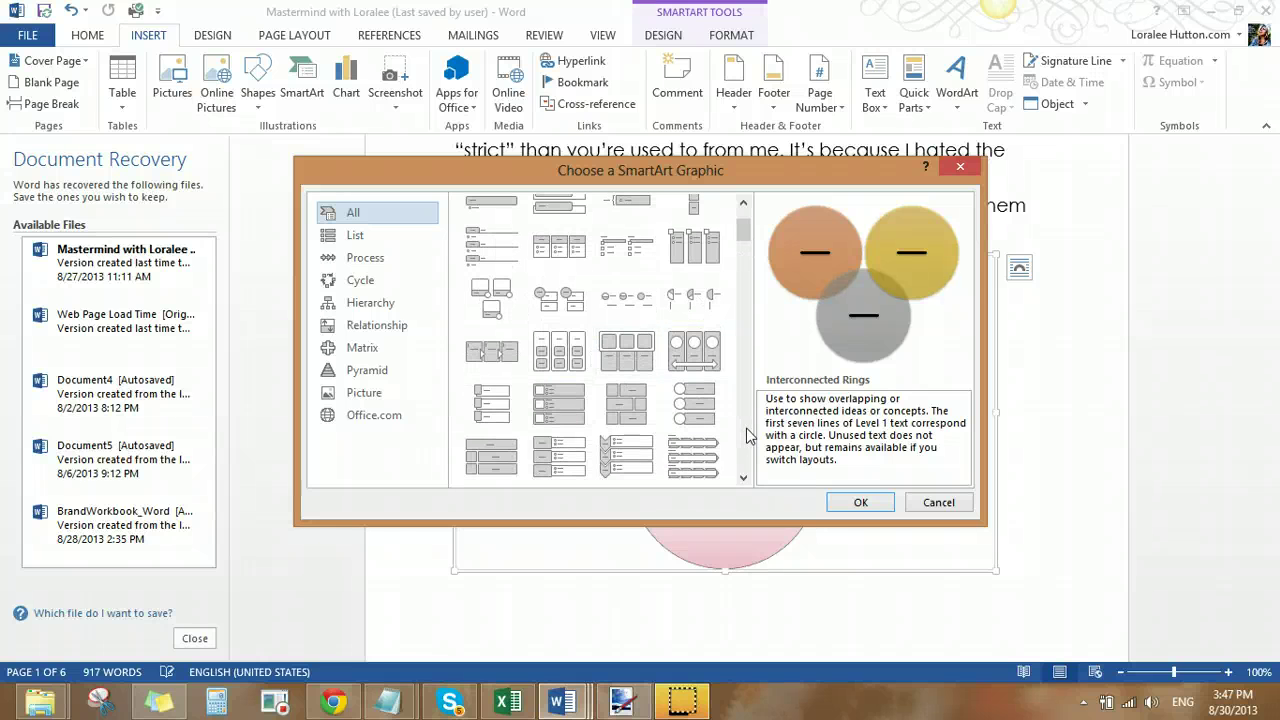
pyautogui.scroll(-3, 748, 435)
pyautogui.scroll(-3, 744, 447)
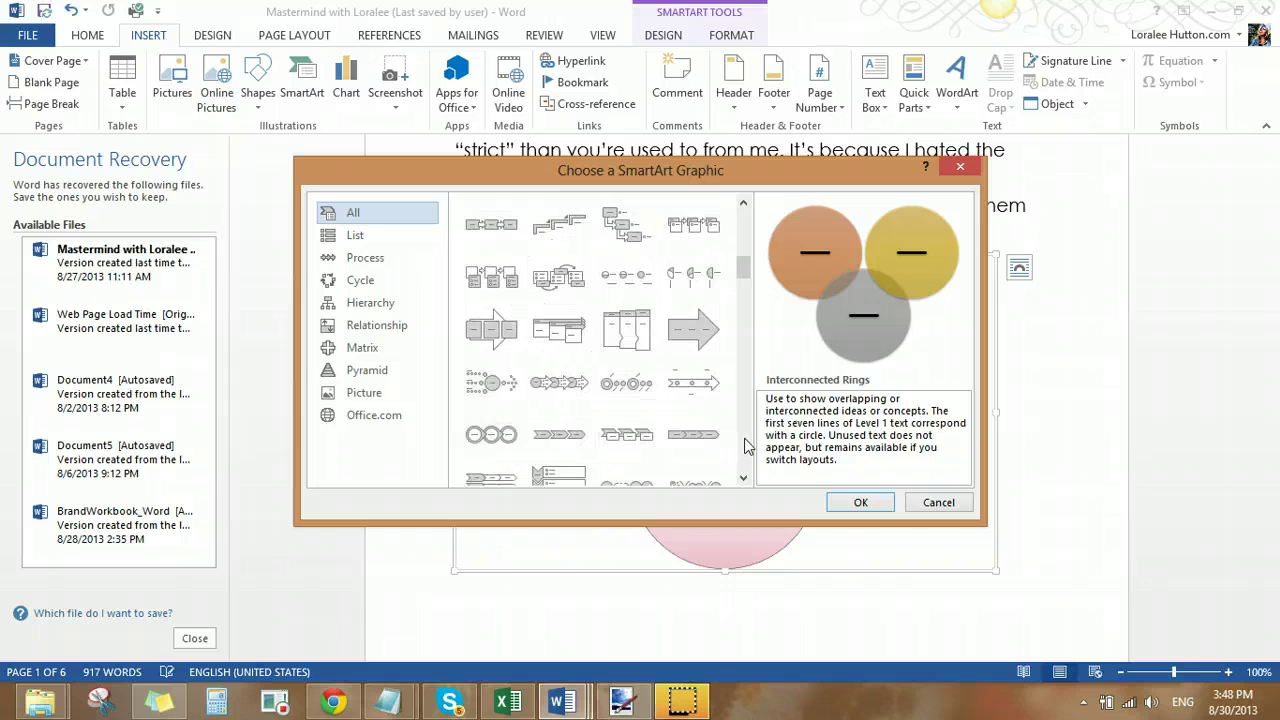
pyautogui.scroll(-3, 744, 447)
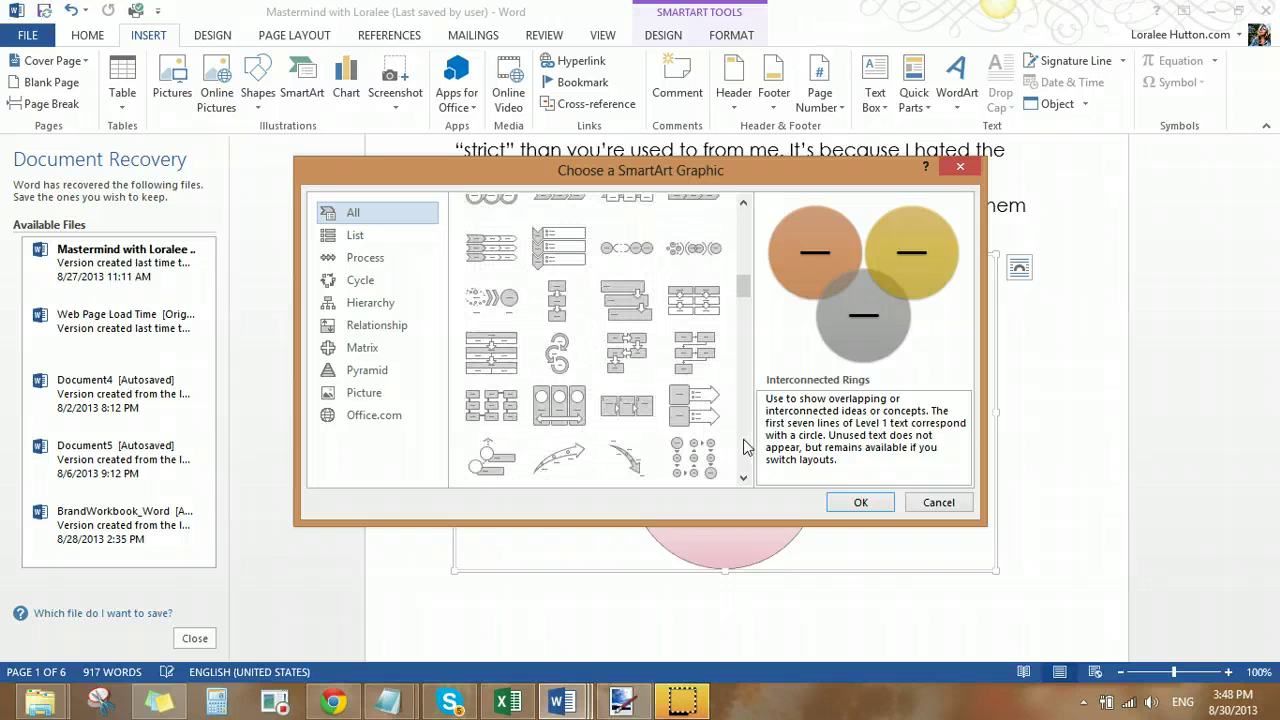
# - Preview the Circle Arrow Process, Funnel and Gear SmartArt layouts, and close the chooser without inserting one
pyautogui.click(569, 365)
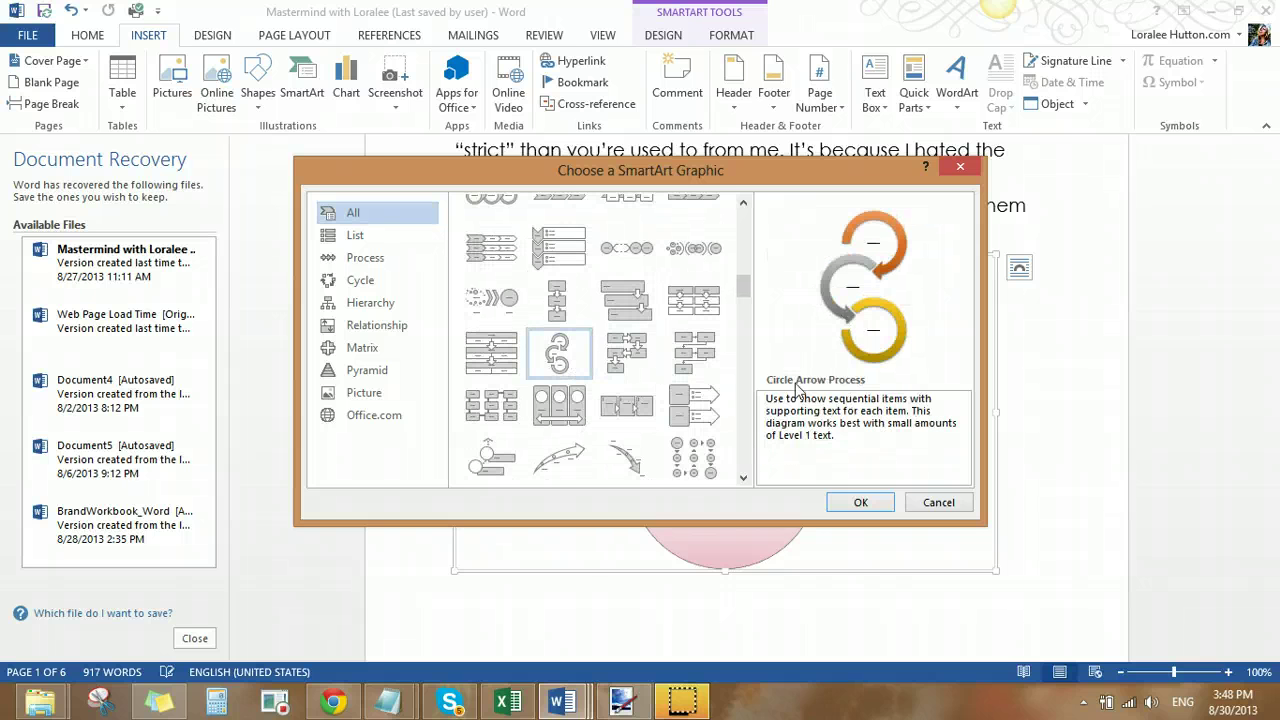
pyautogui.click(744, 479)
pyautogui.click(744, 479)
pyautogui.click(744, 479)
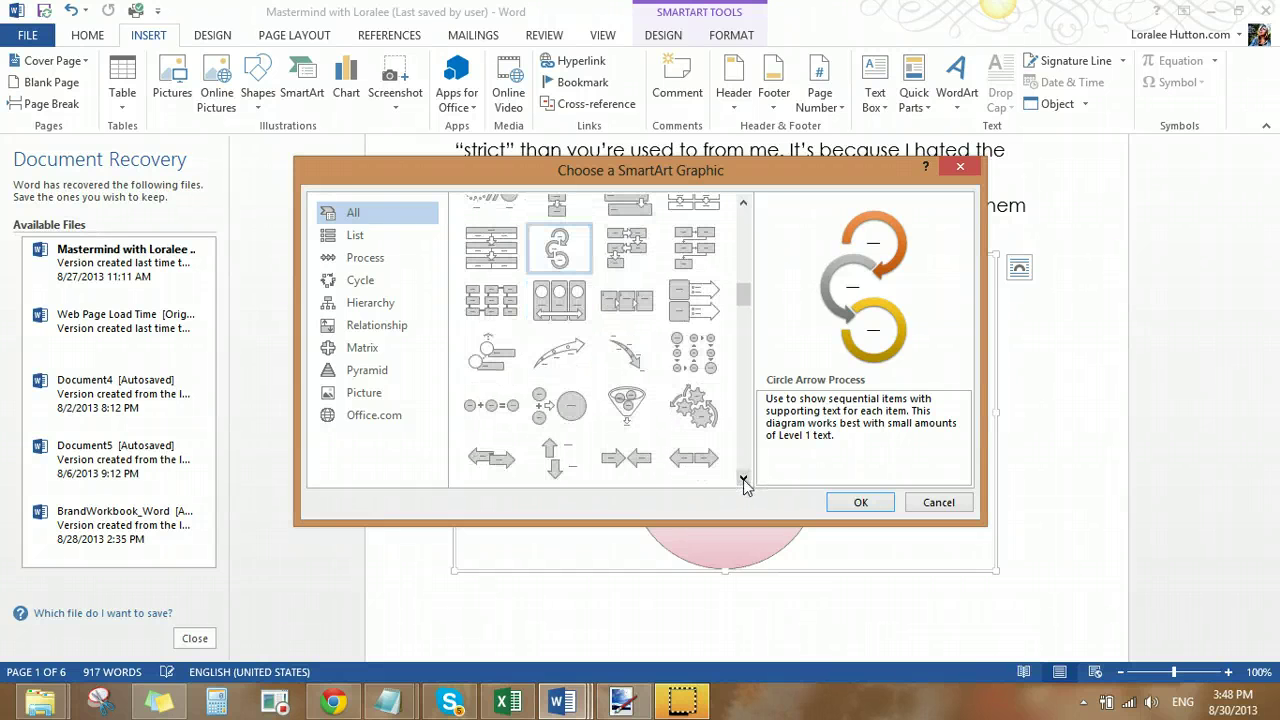
pyautogui.click(652, 370)
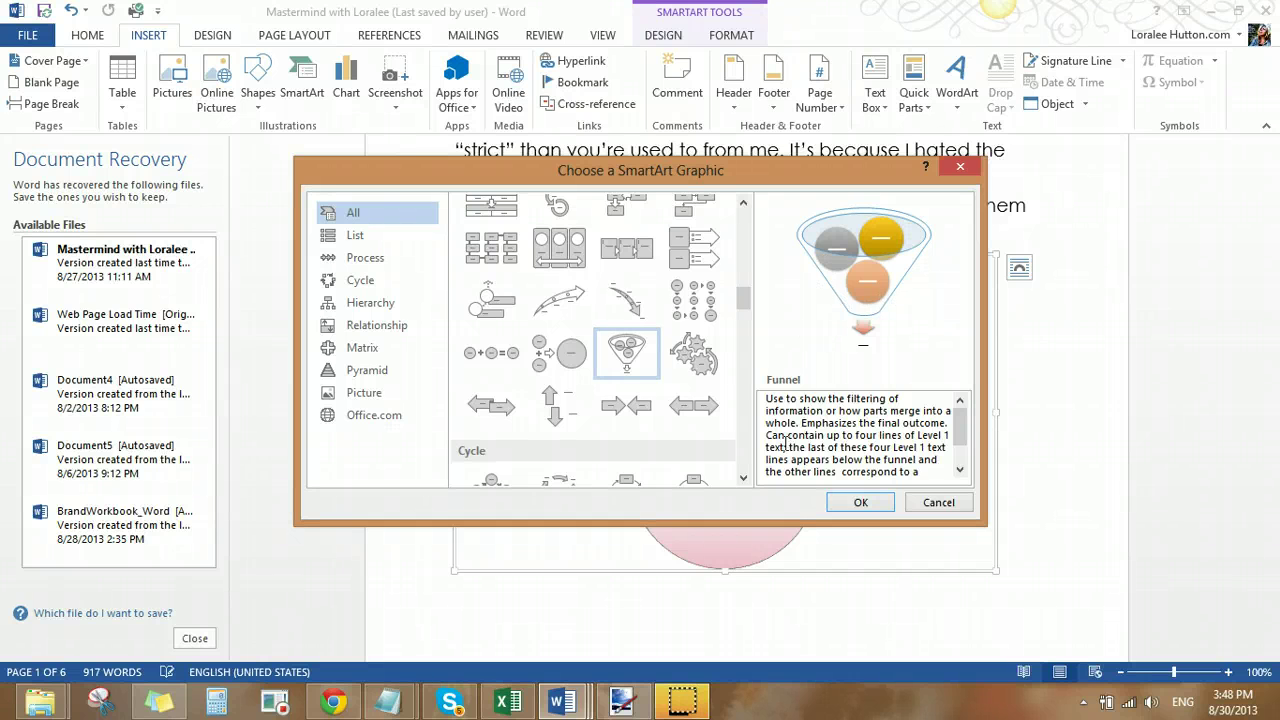
pyautogui.click(744, 460)
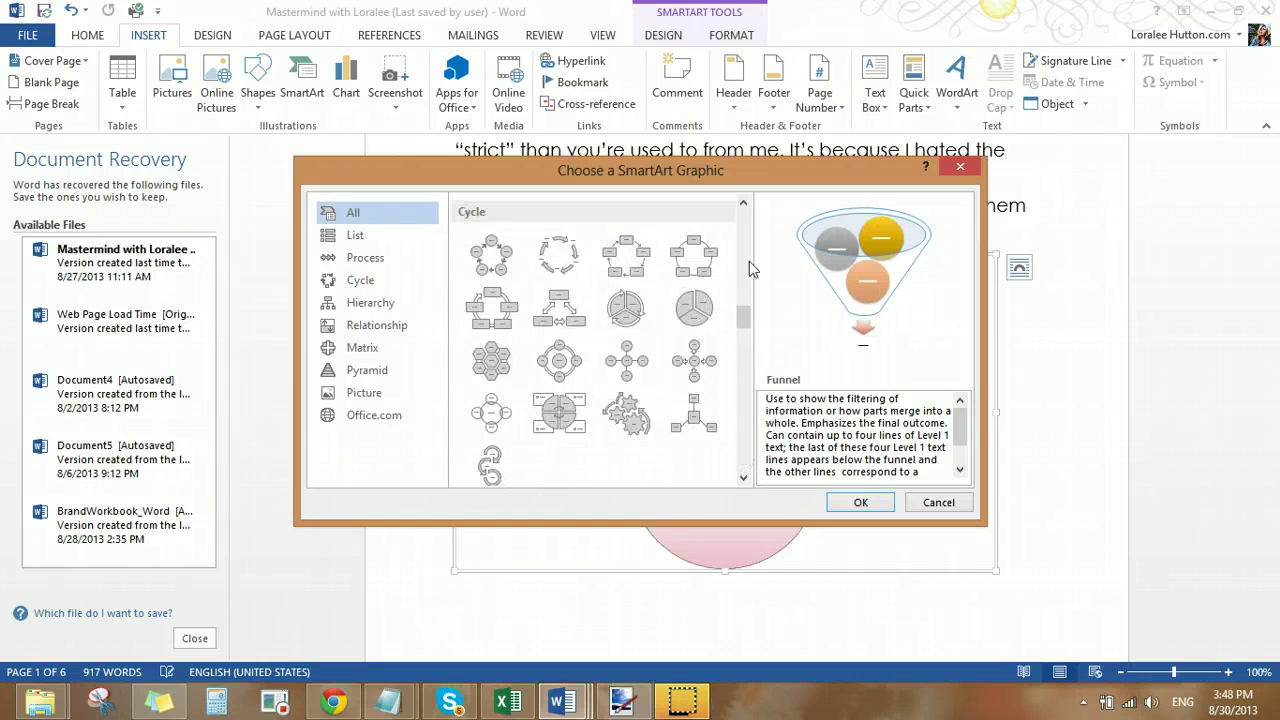
pyautogui.click(744, 258)
pyautogui.click(694, 362)
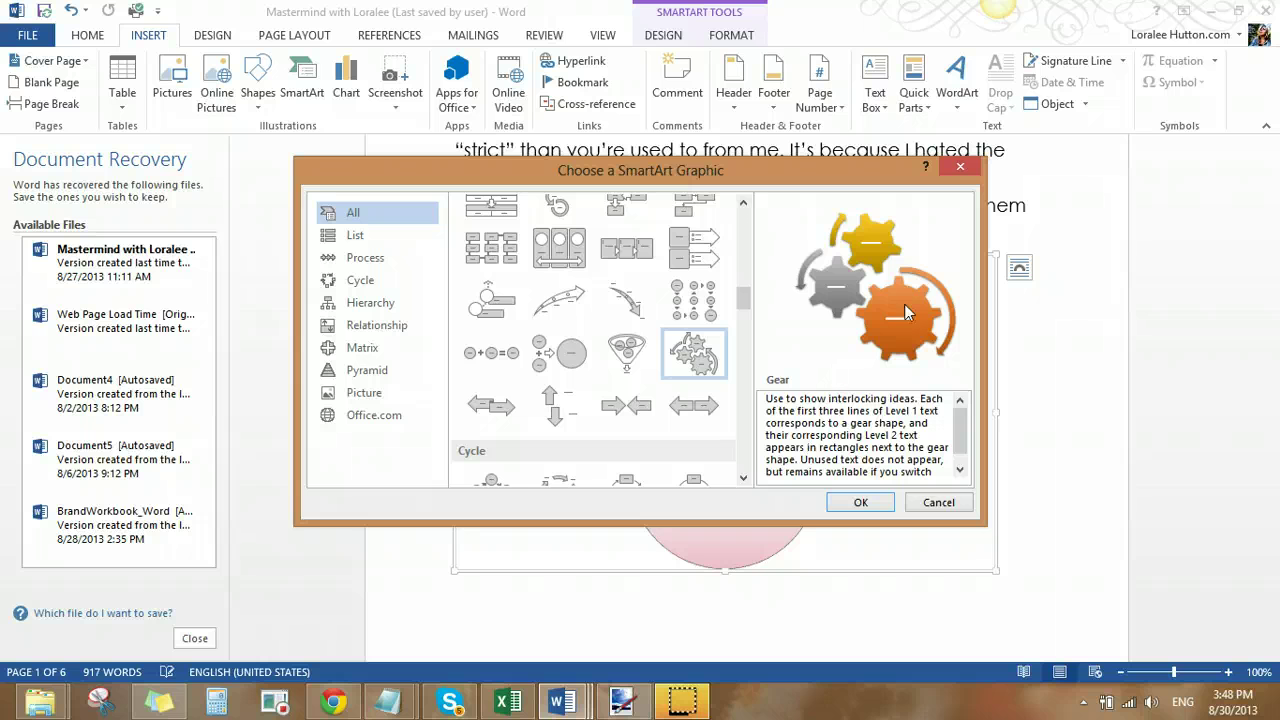
pyautogui.click(938, 503)
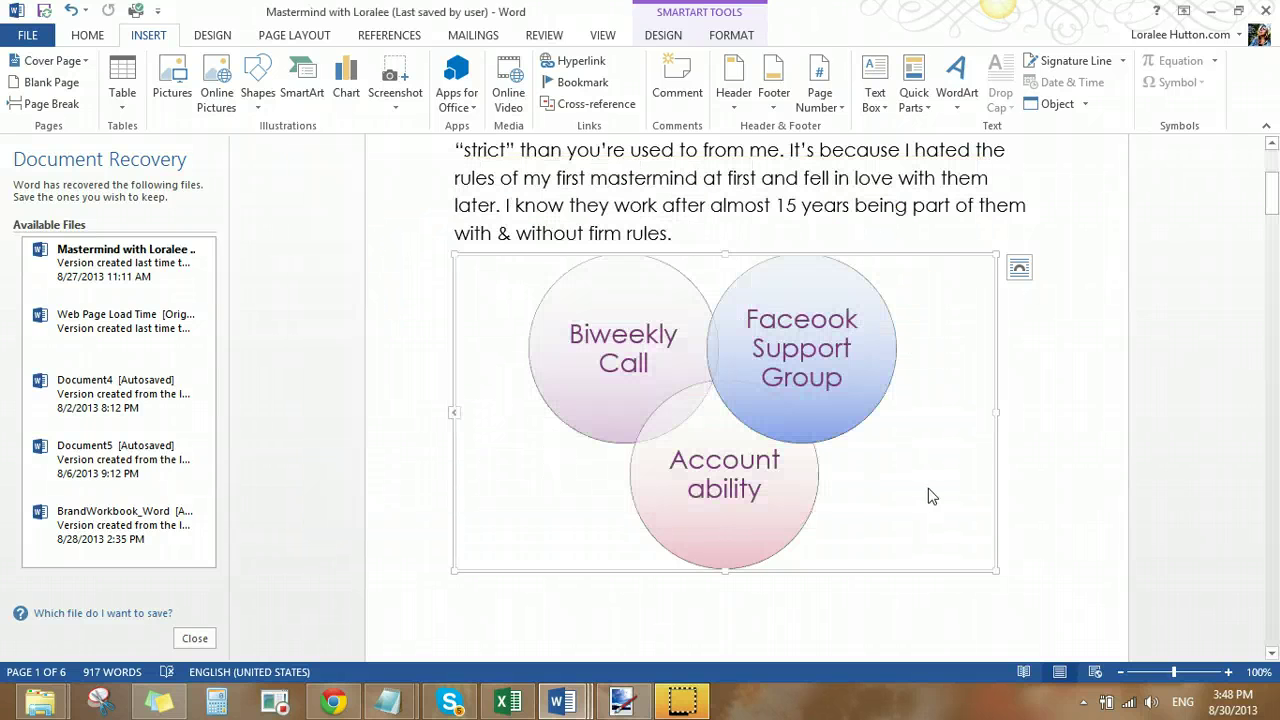